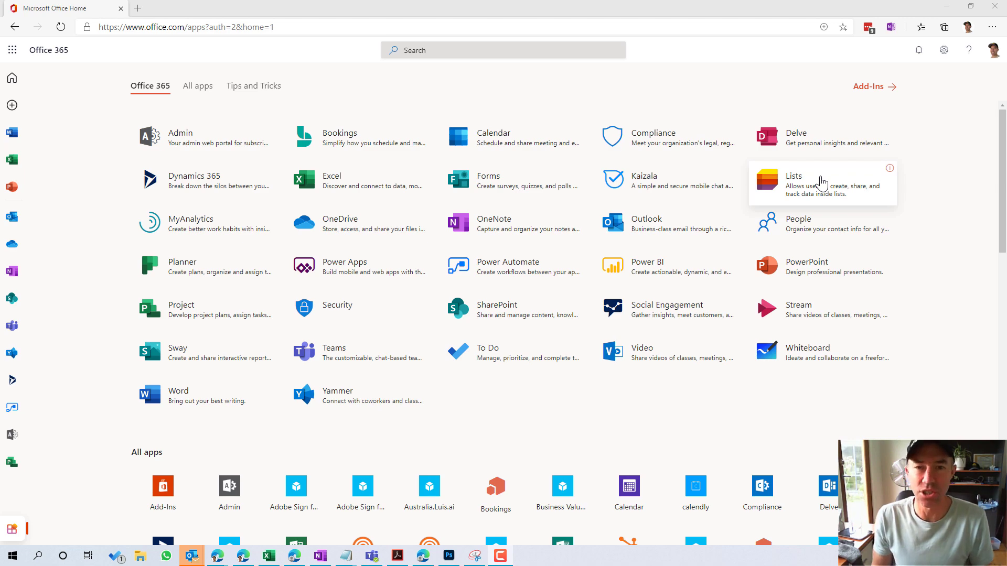
- Open the Lists app and start a new list from the Employee onboarding template
click(821, 183)
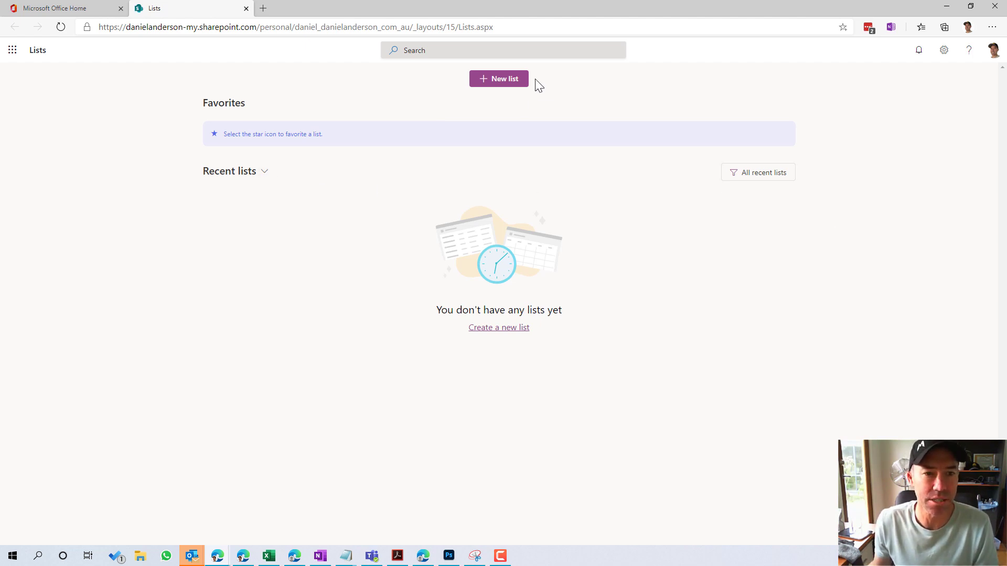
click(503, 84)
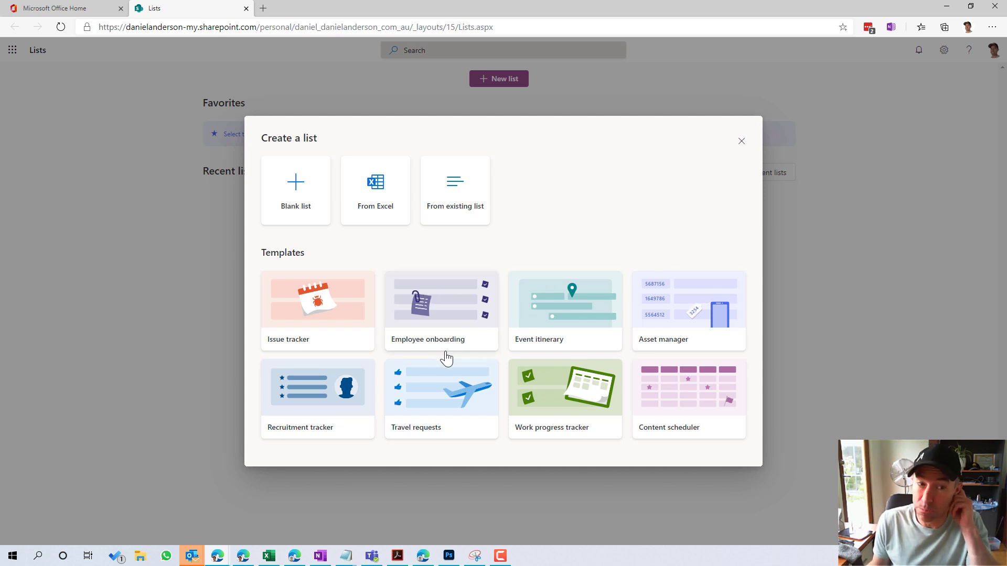
click(431, 321)
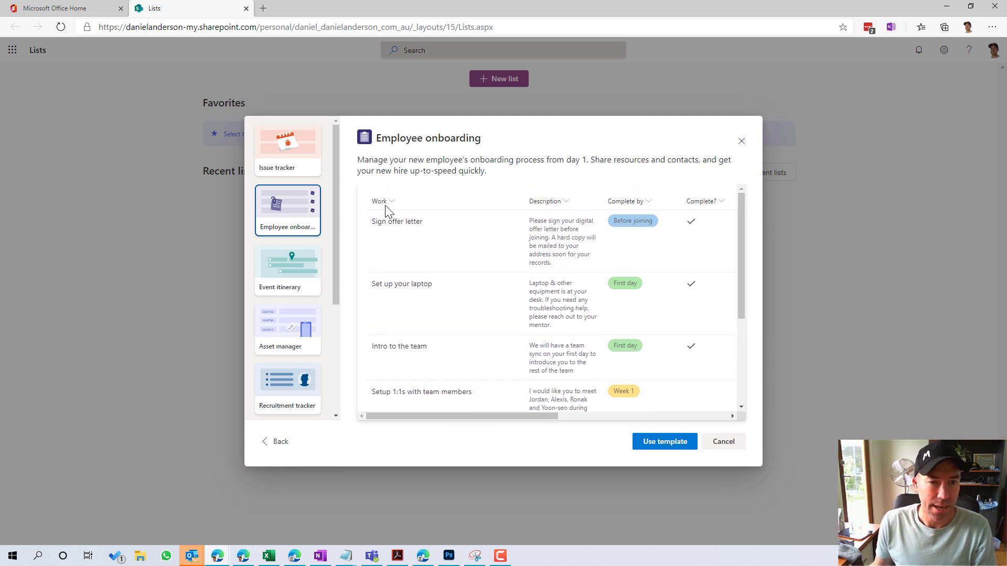
drag(480, 414, 406, 402)
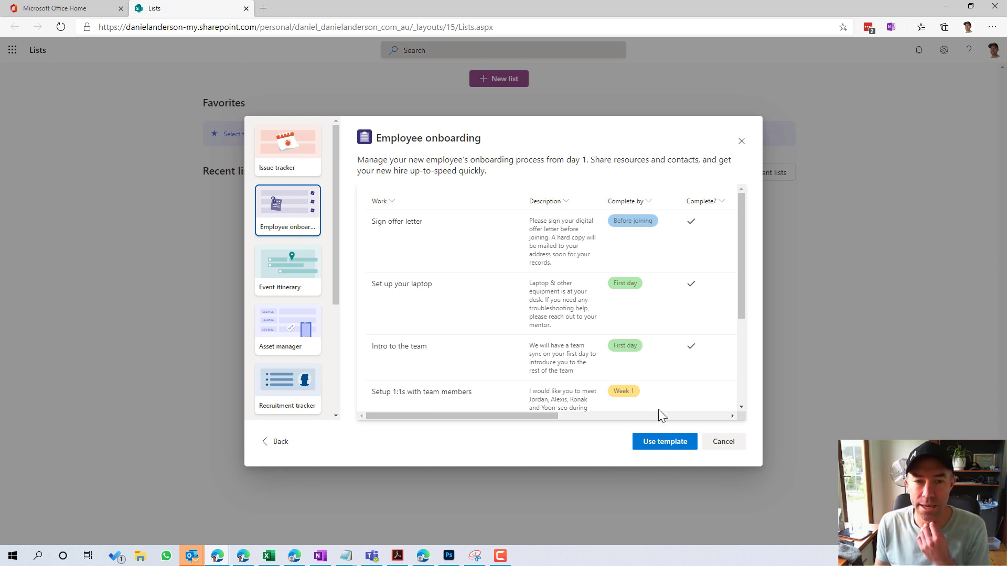
click(639, 444)
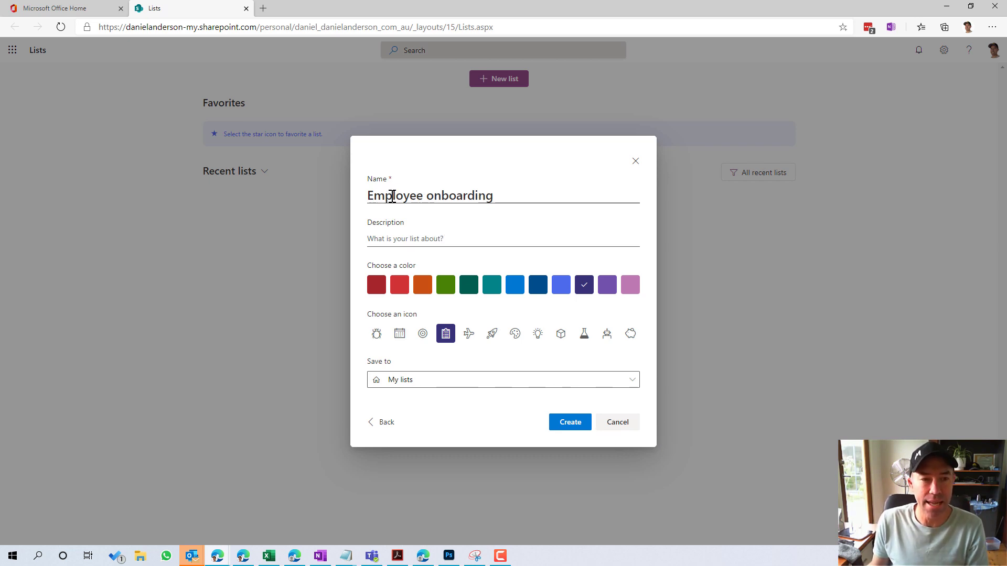
- Give the Employee onboarding list the orange color, keep My lists as its save location, and create it
click(425, 239)
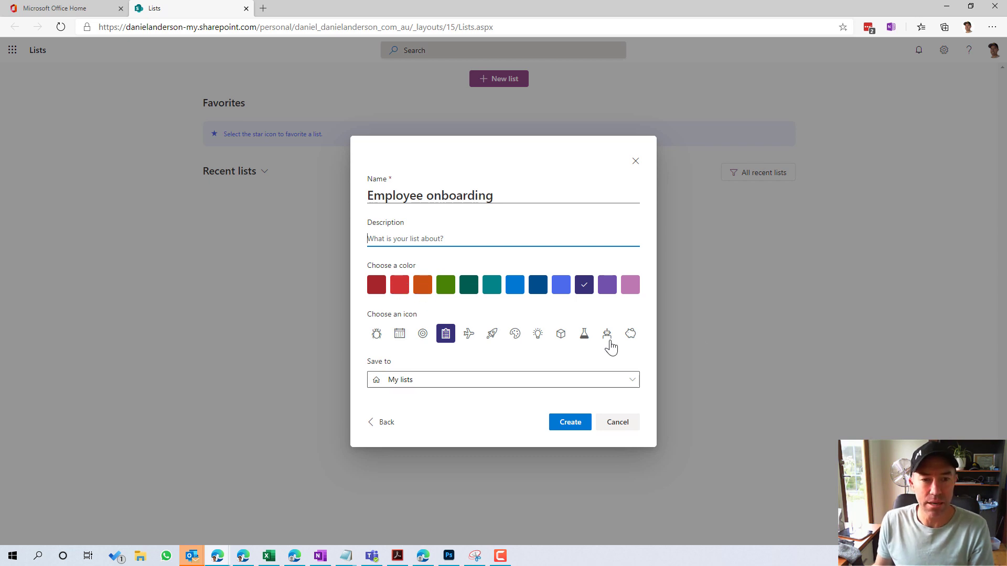
click(423, 285)
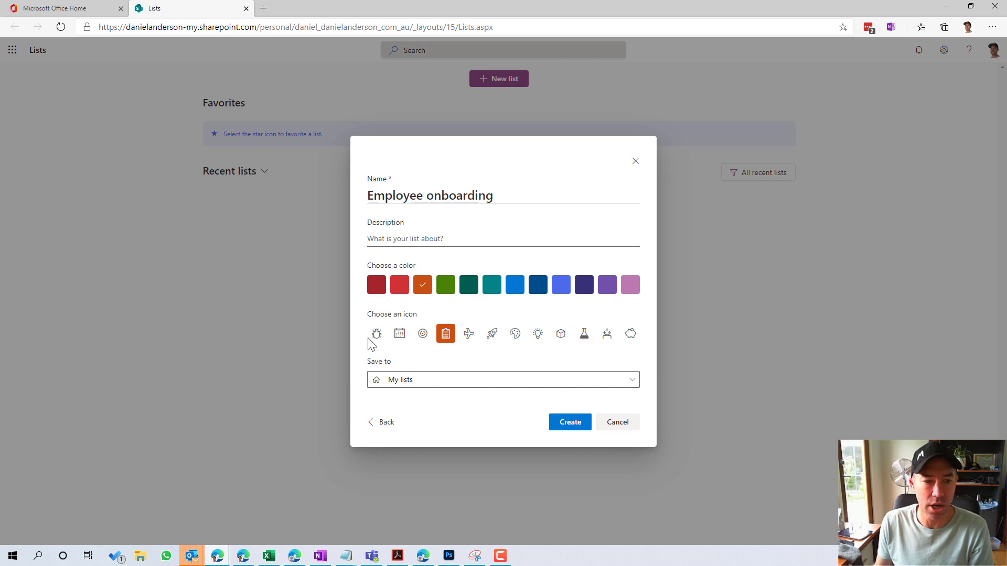
click(405, 387)
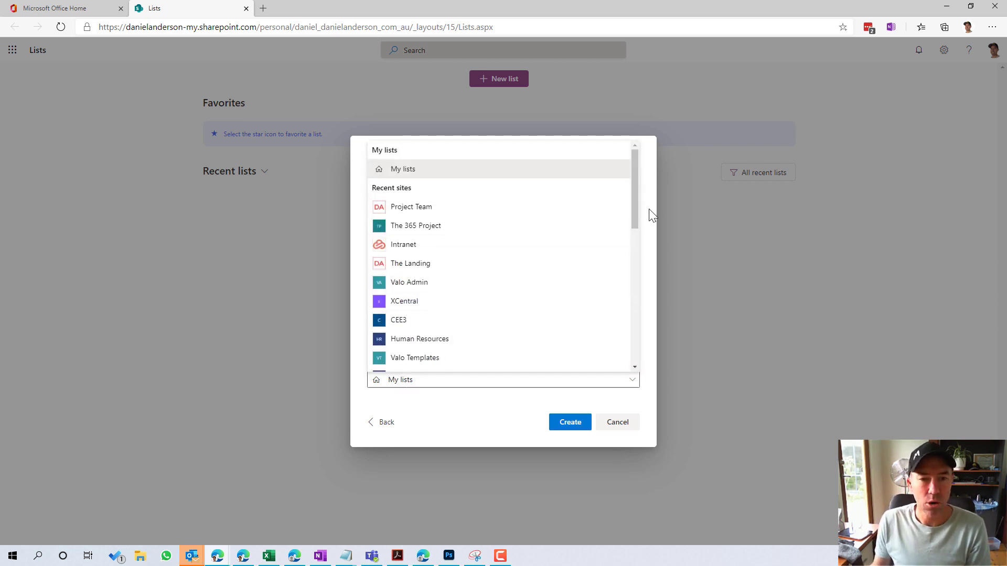
mouse_move(634, 174)
mouse_down()
mouse_move(663, 364)
mouse_move(624, 169)
mouse_up()
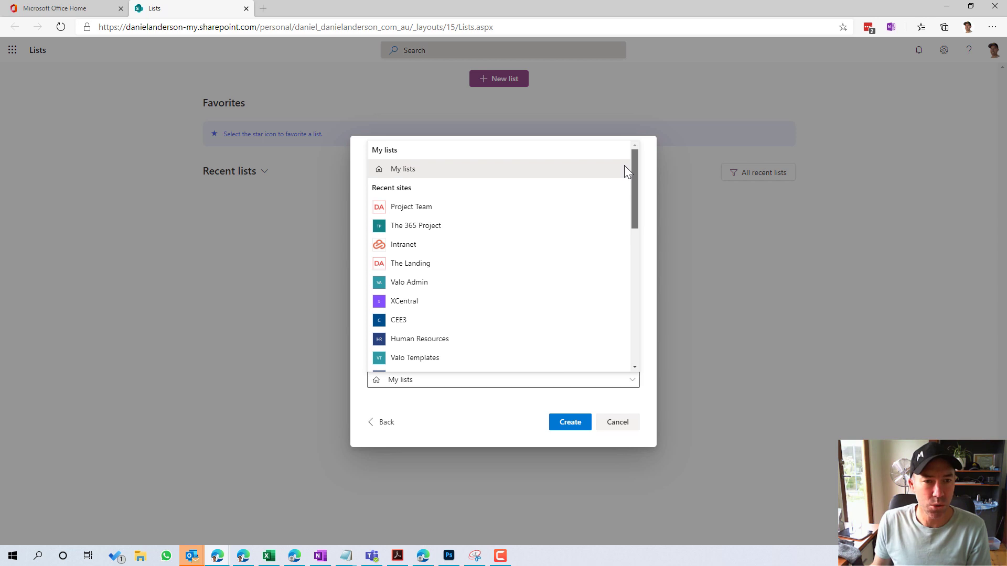
click(422, 169)
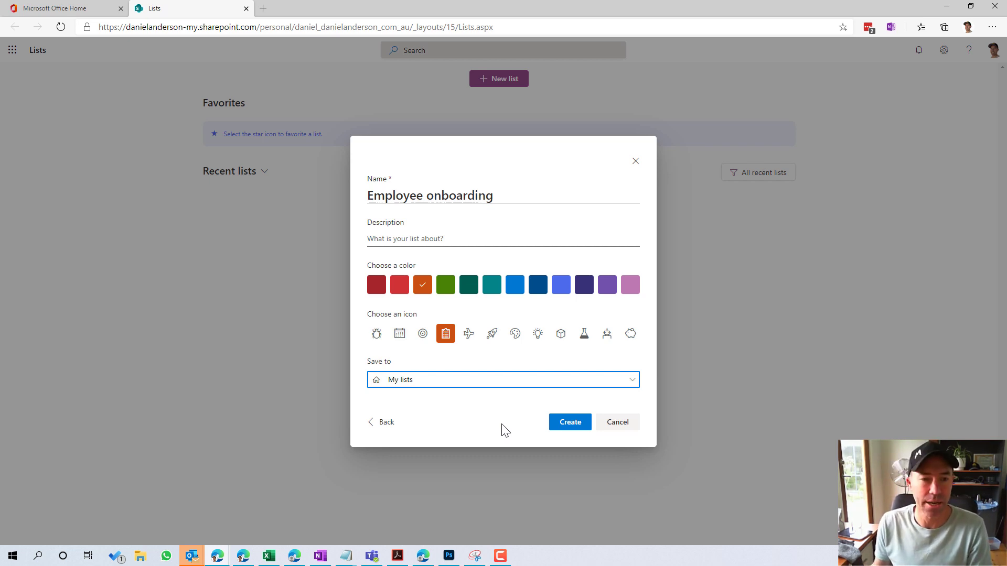
click(574, 425)
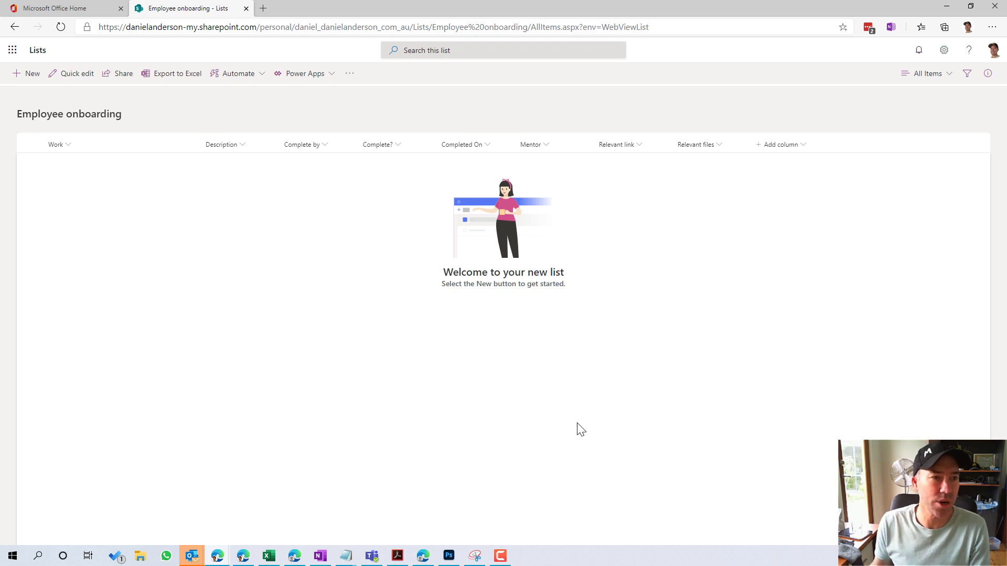
- Start a new list item with Work set to "Title 101" and the description "This is the dexscription"
click(25, 77)
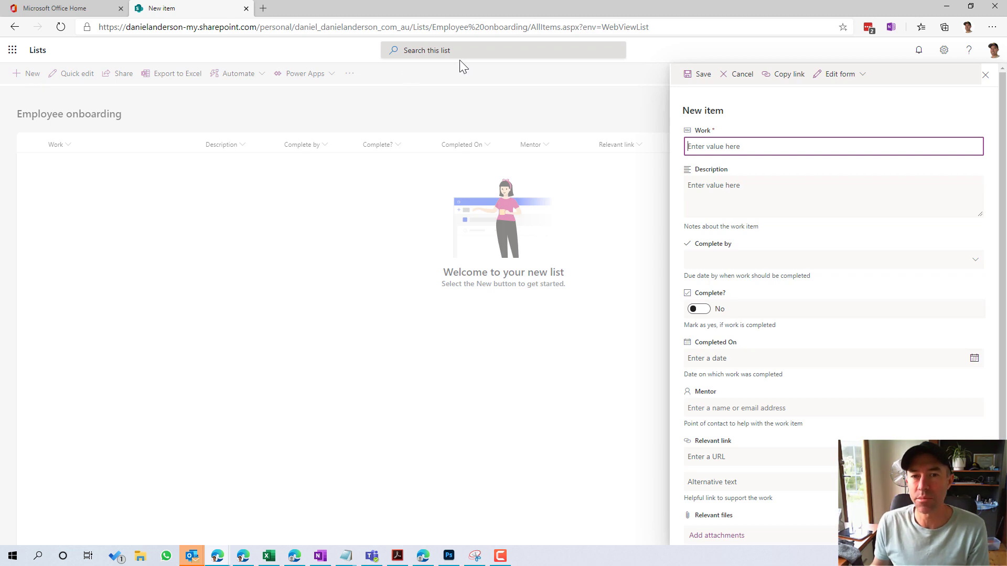
click(863, 76)
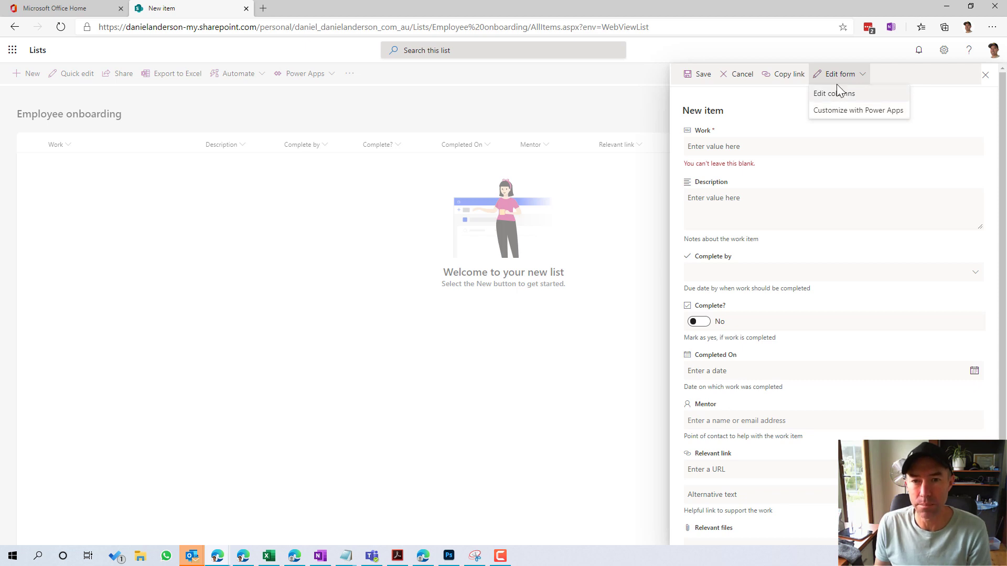
click(781, 104)
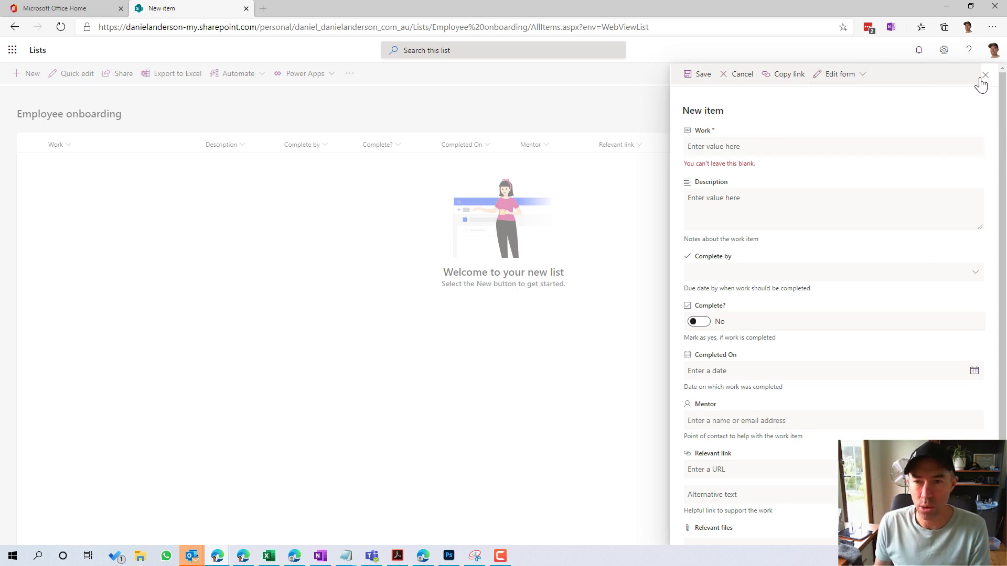
scroll(710, 198, down, 2)
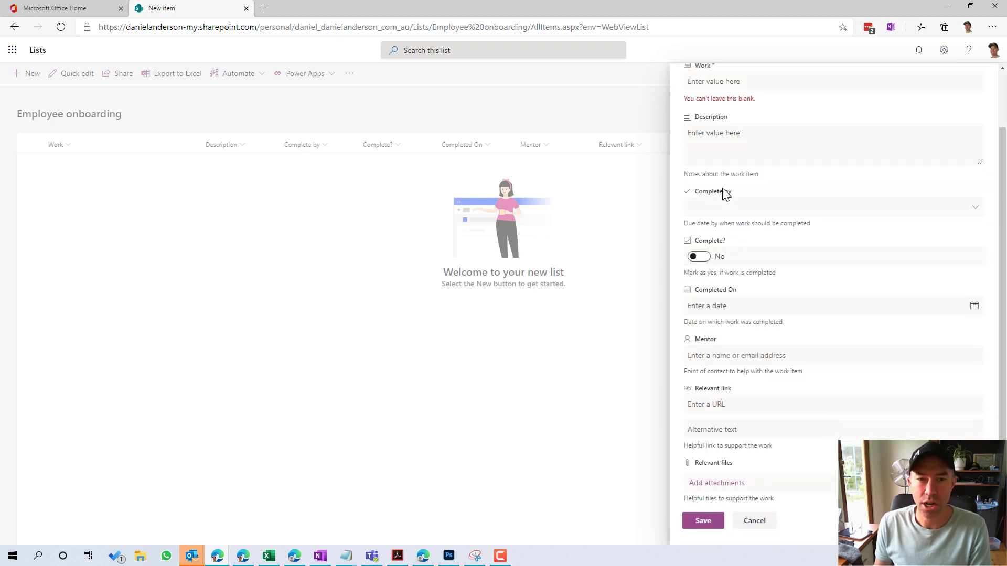
scroll(725, 194, up, 2)
click(705, 150)
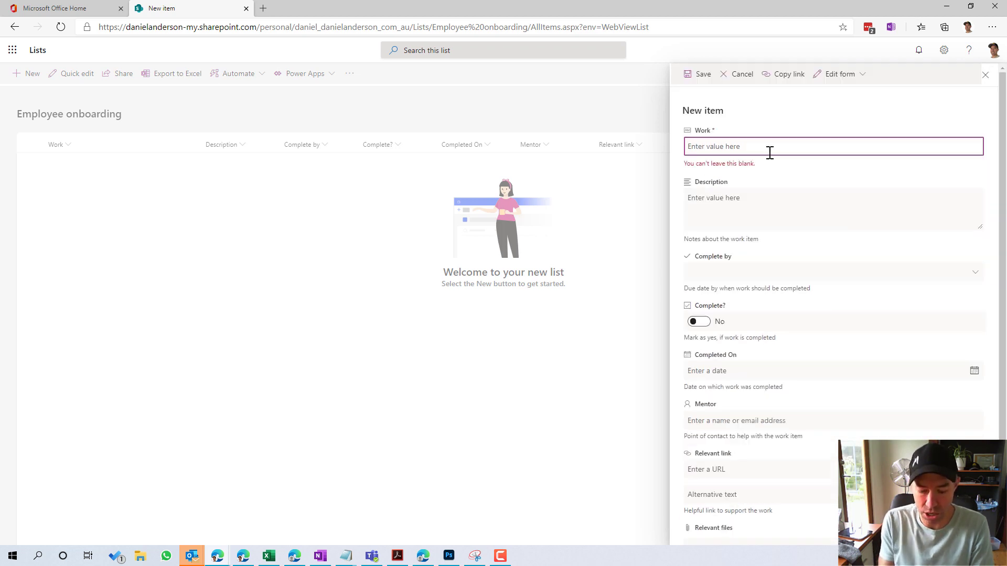
text(Title 101)
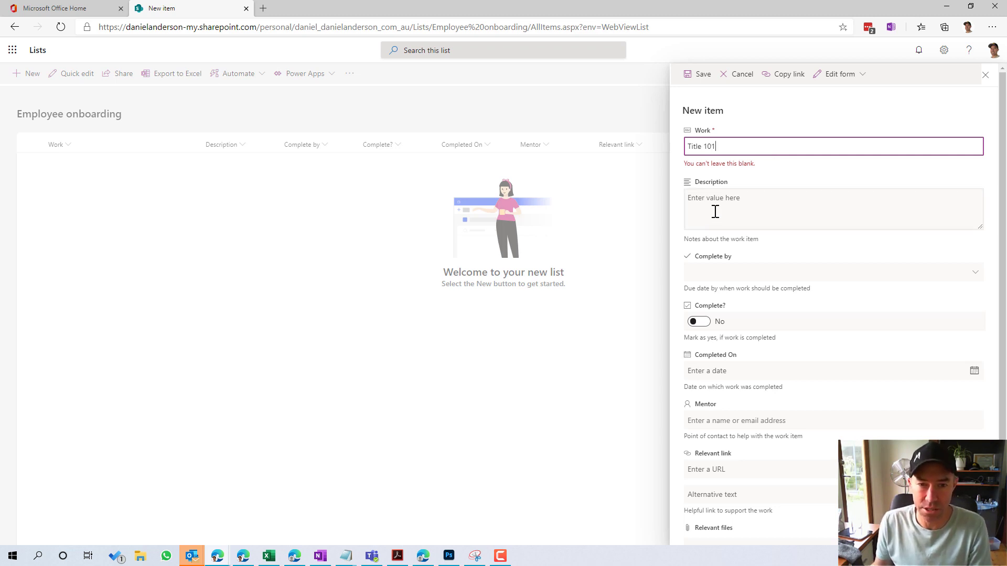
click(716, 212)
text(This is the dexscription)
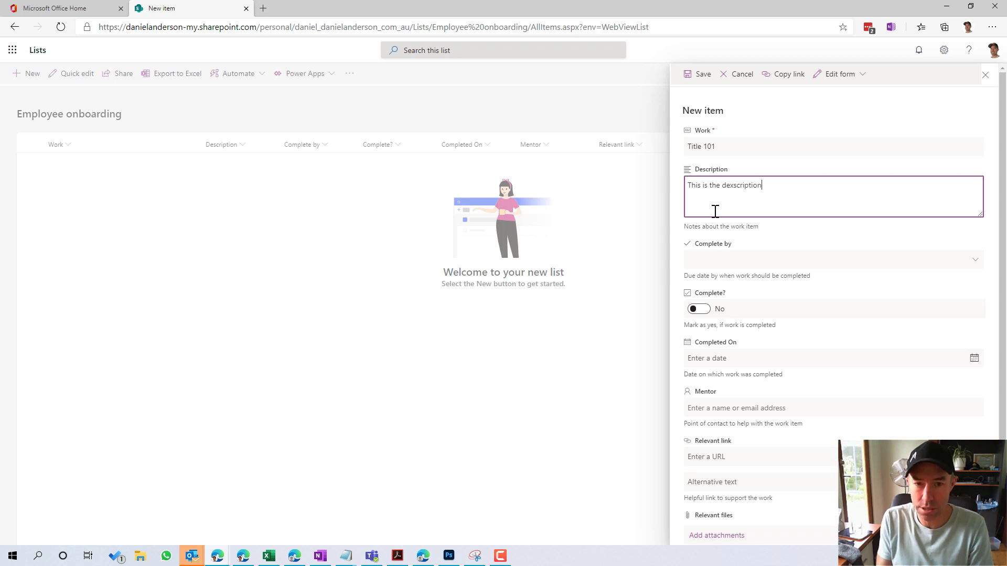
- Set the new item's Complete by value to Week 1
click(715, 260)
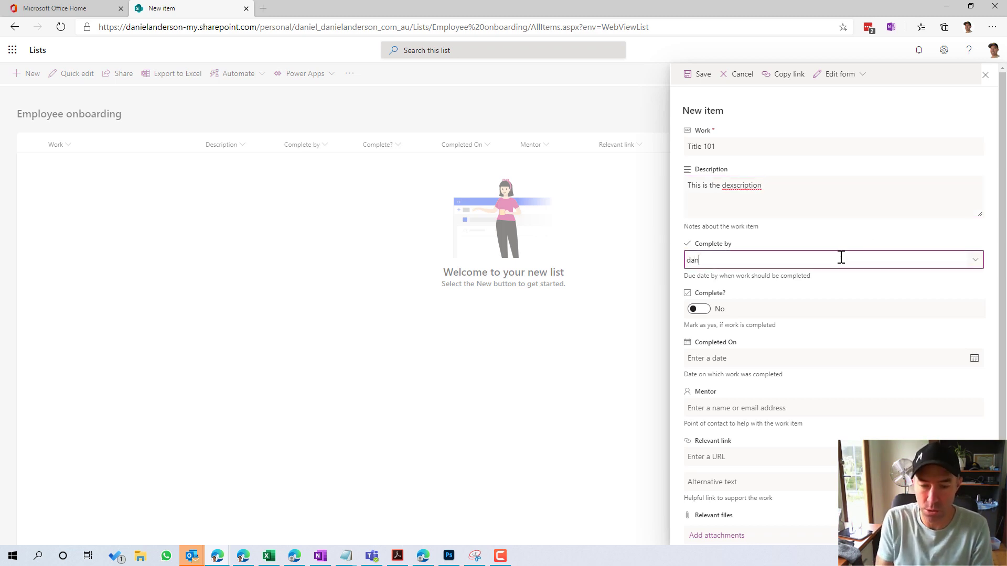
click(974, 260)
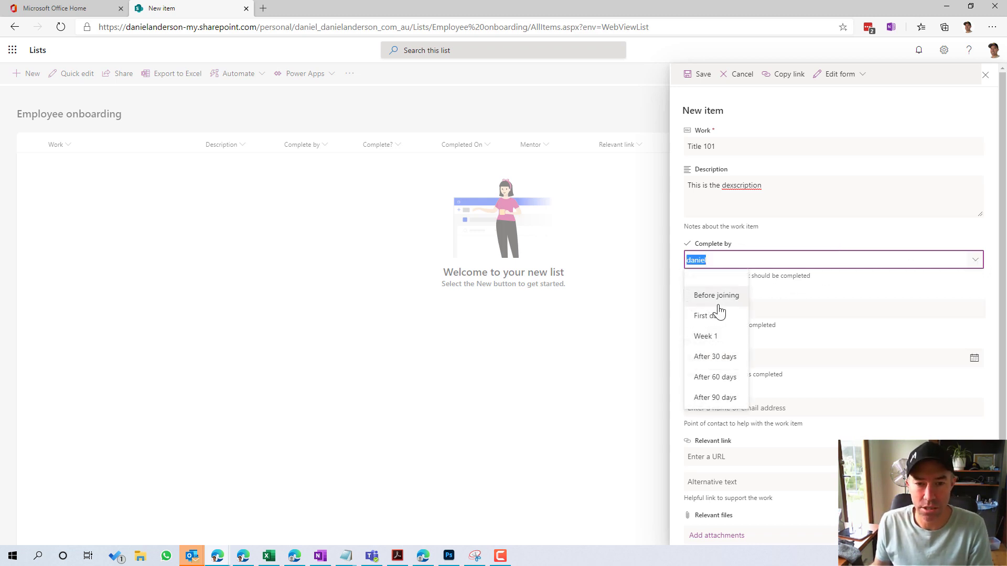
click(711, 338)
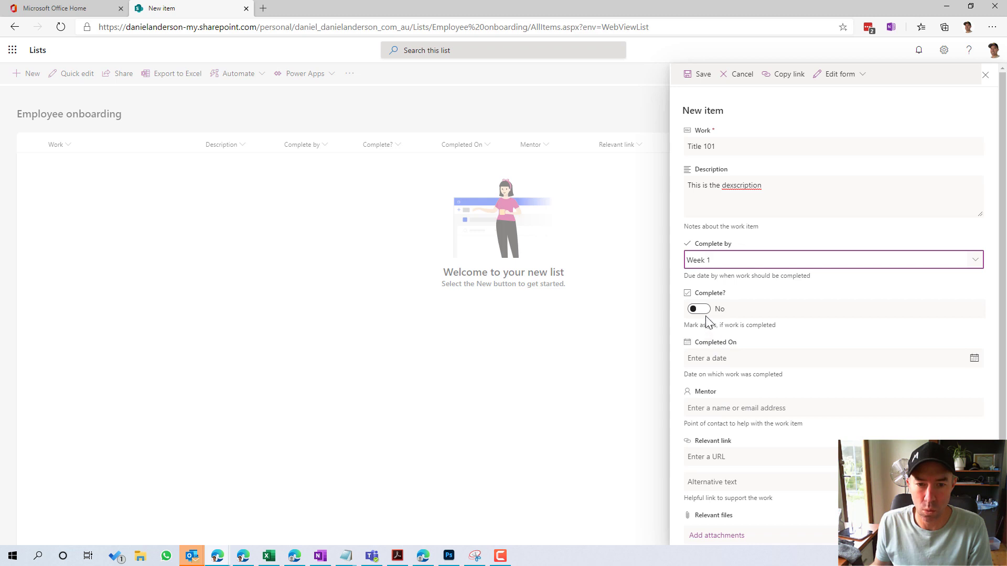
- Assign the person listed as Principal Consultant as the item's mentor and save the item
scroll(774, 355, down, 1)
click(744, 356)
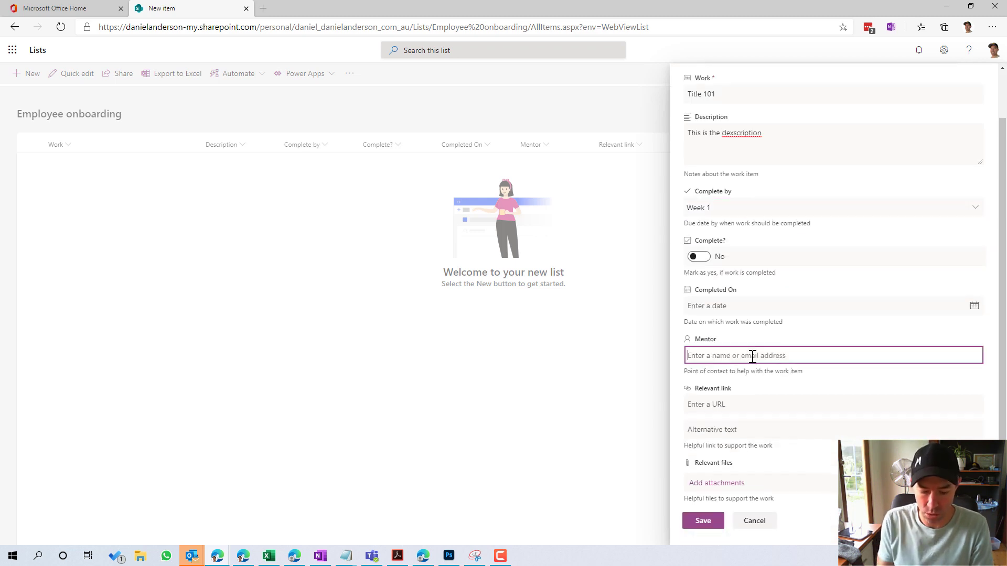
text(daniel)
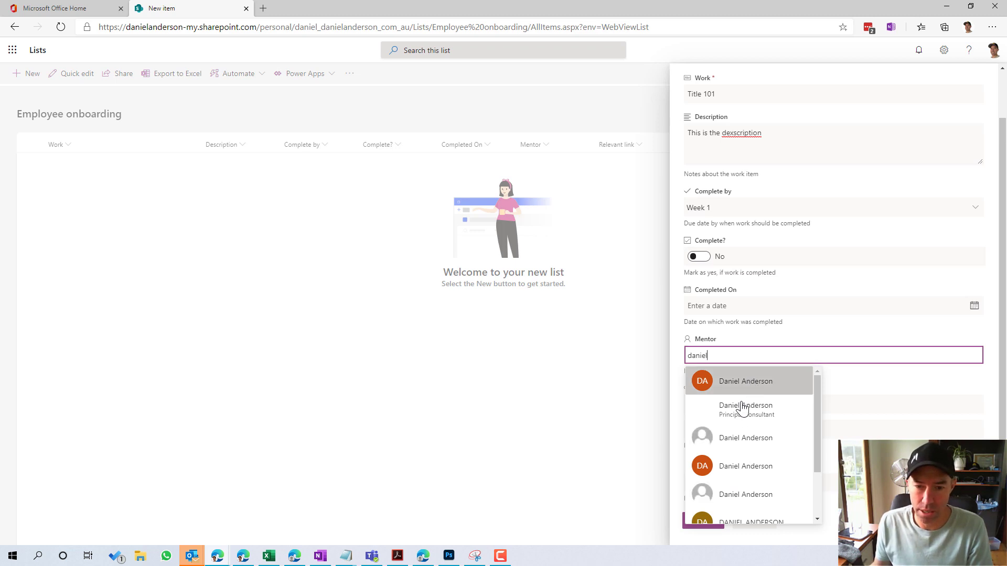
click(744, 408)
click(760, 405)
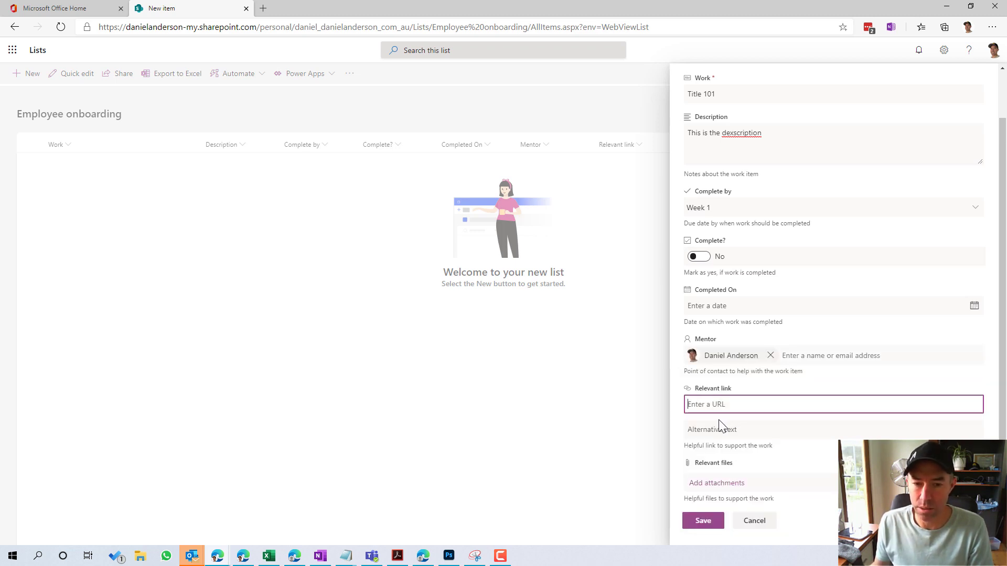
click(704, 525)
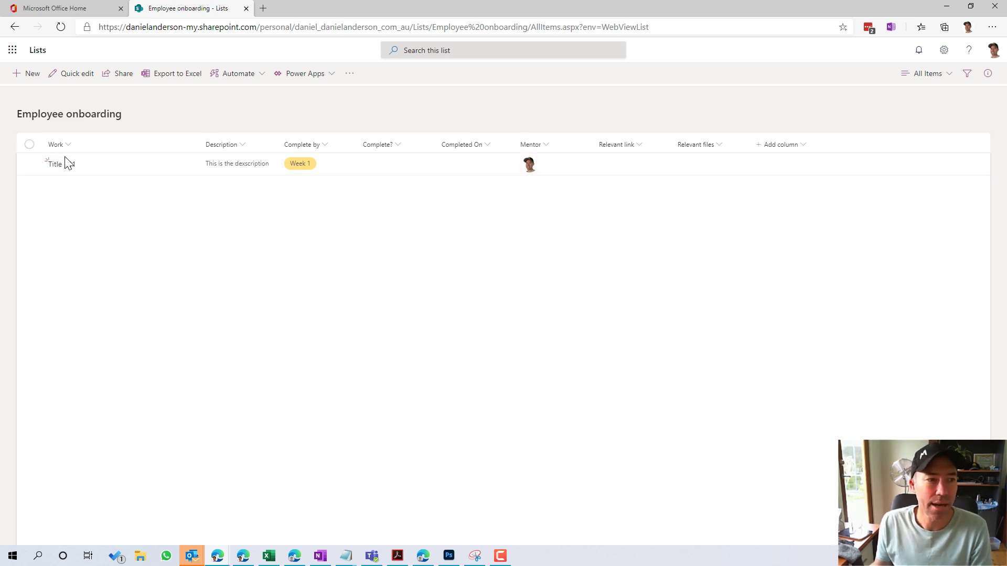
- Edit the Title 101 item to mark it as complete, and save the change
click(30, 165)
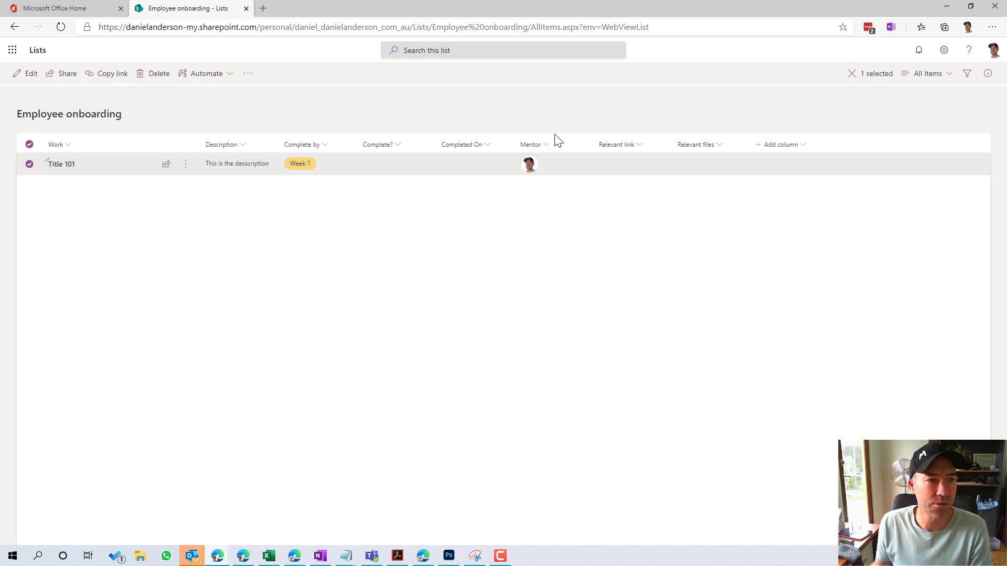
click(30, 75)
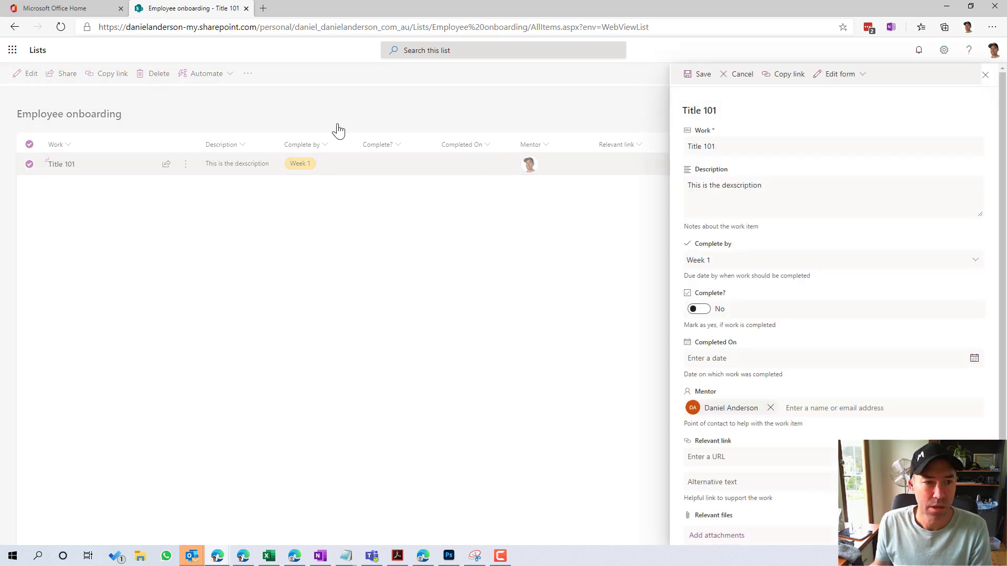
click(700, 310)
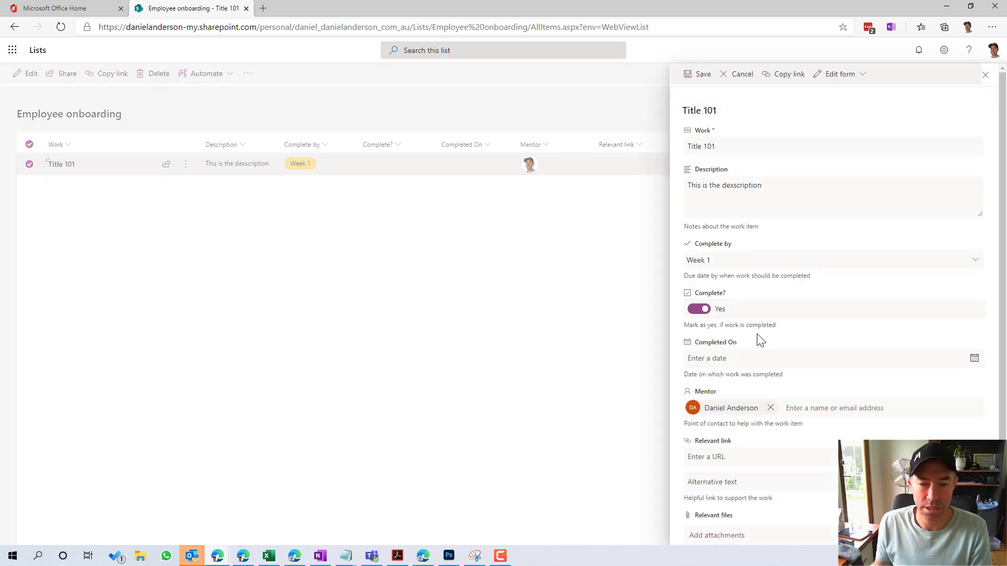
click(564, 321)
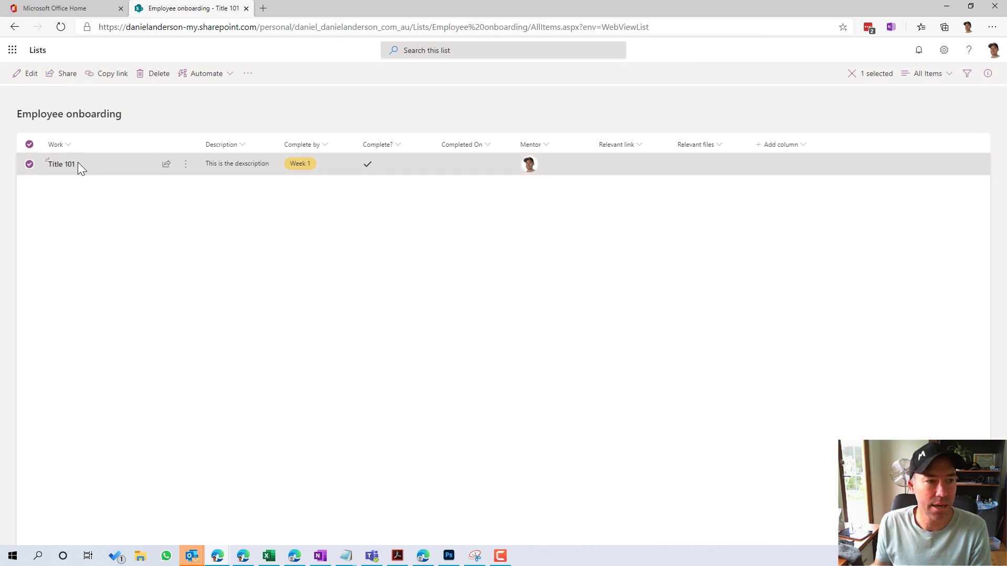
- Set the Title 101 item's Completed On date to 28/07/2020 and save it
click(31, 79)
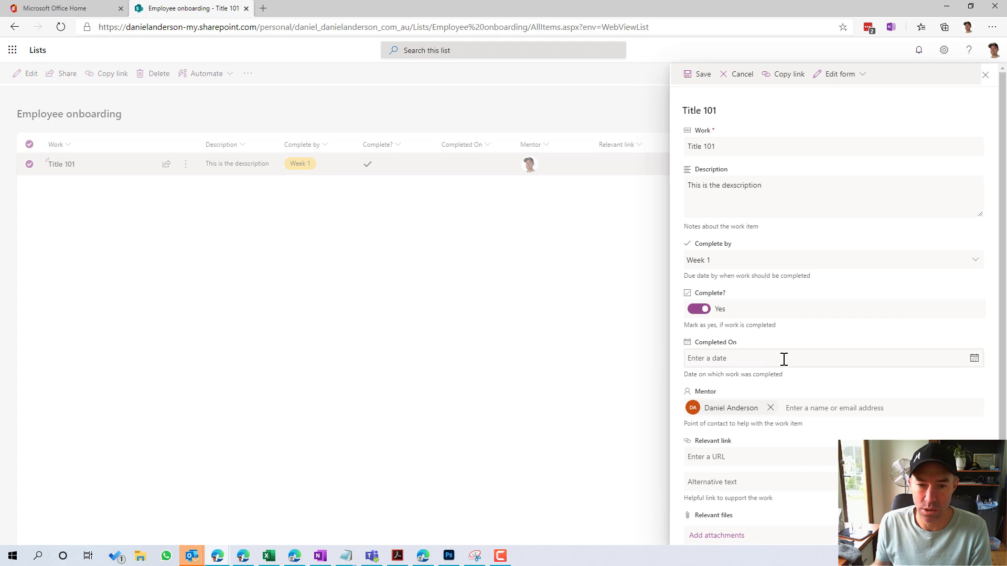
click(973, 358)
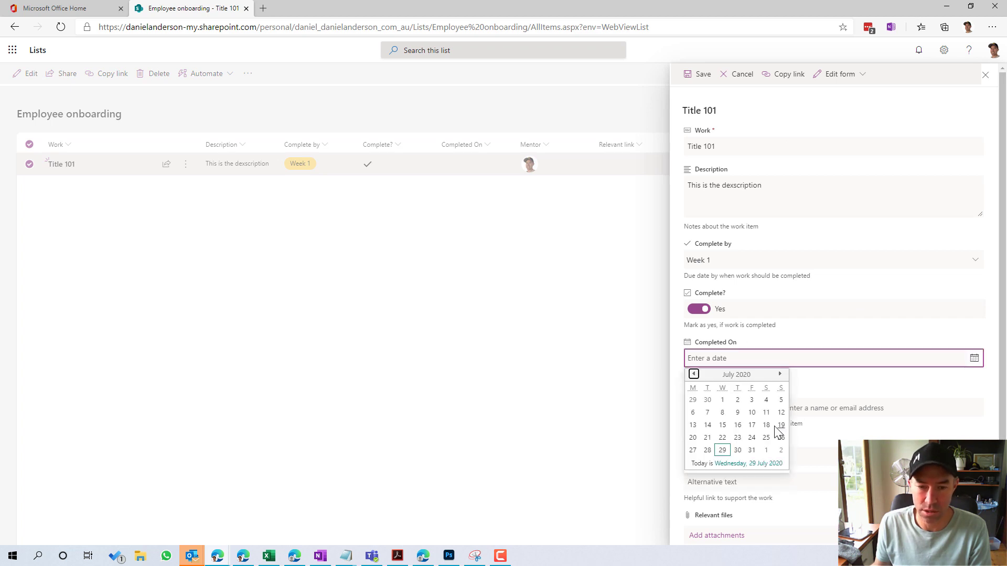
click(707, 450)
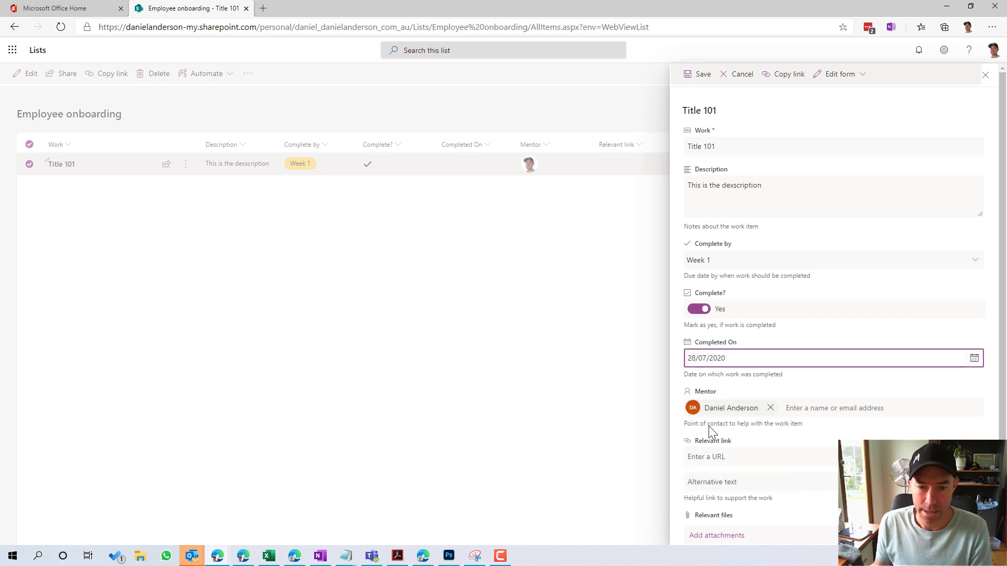
click(701, 78)
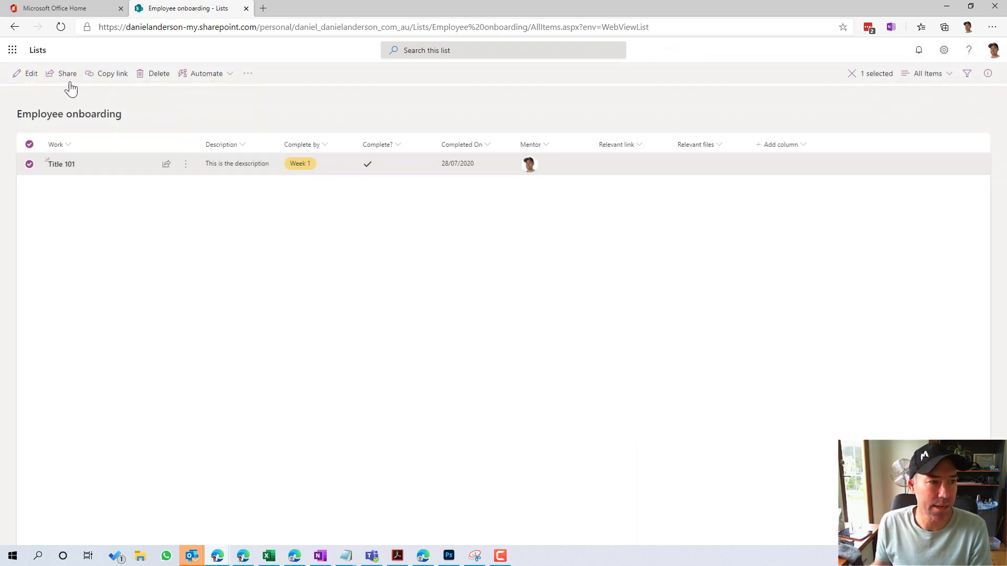
click(31, 74)
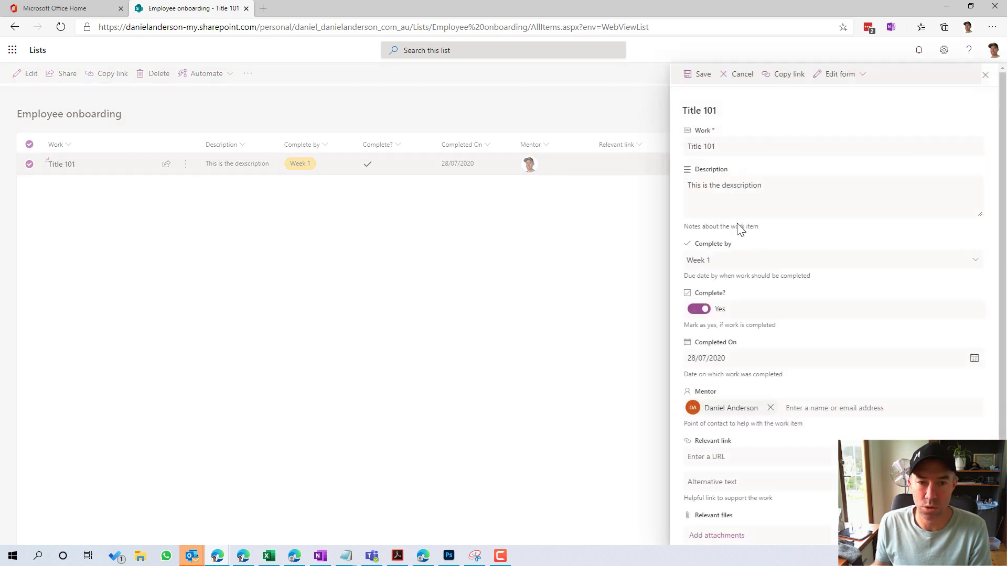
click(738, 457)
text(ww)
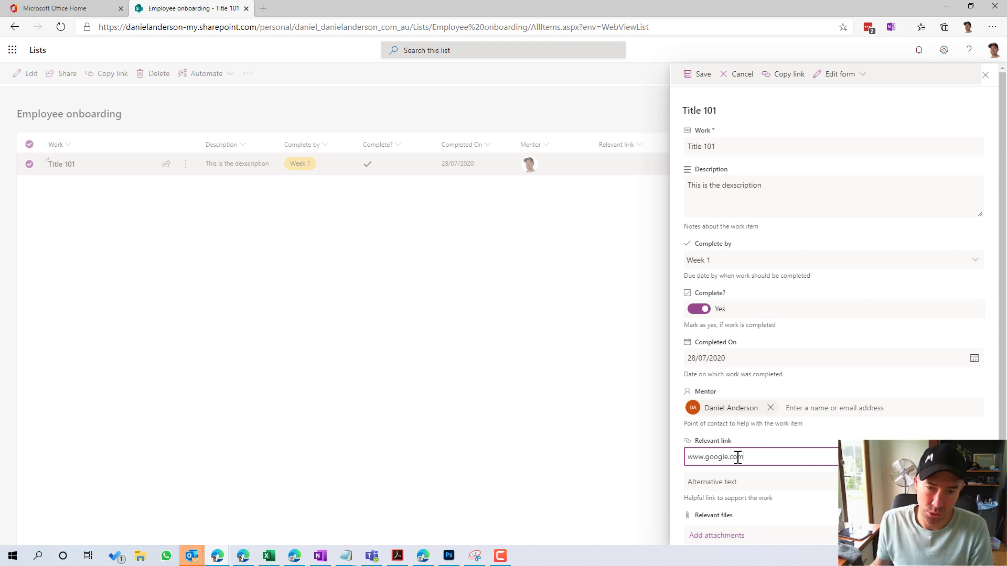
text(w.google.com)
click(704, 77)
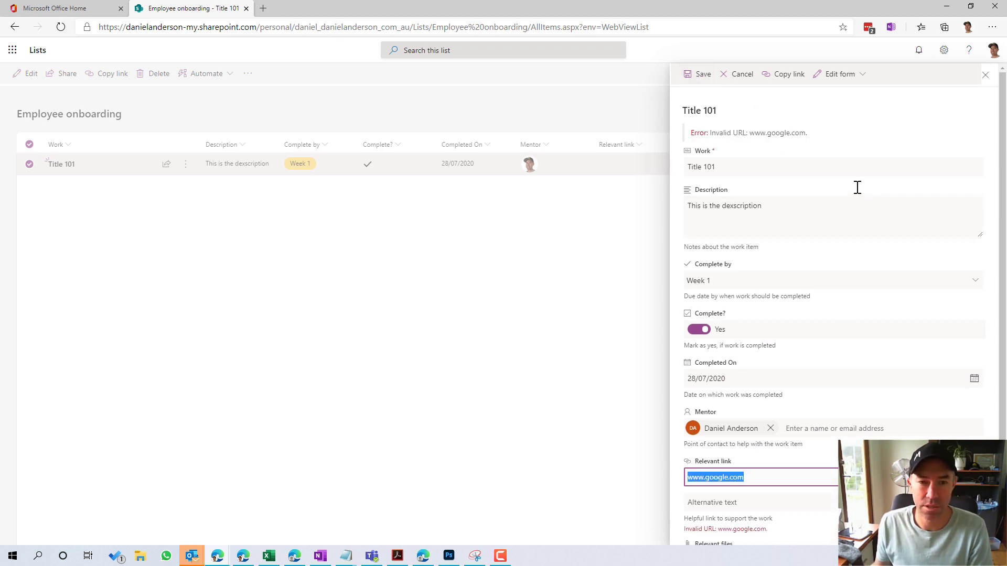
click(701, 476)
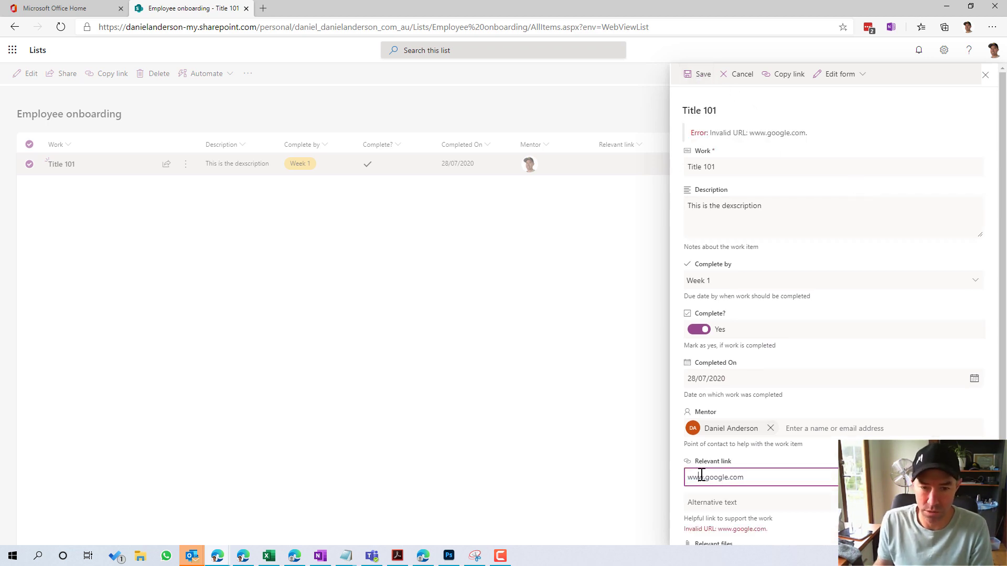
text(https:)
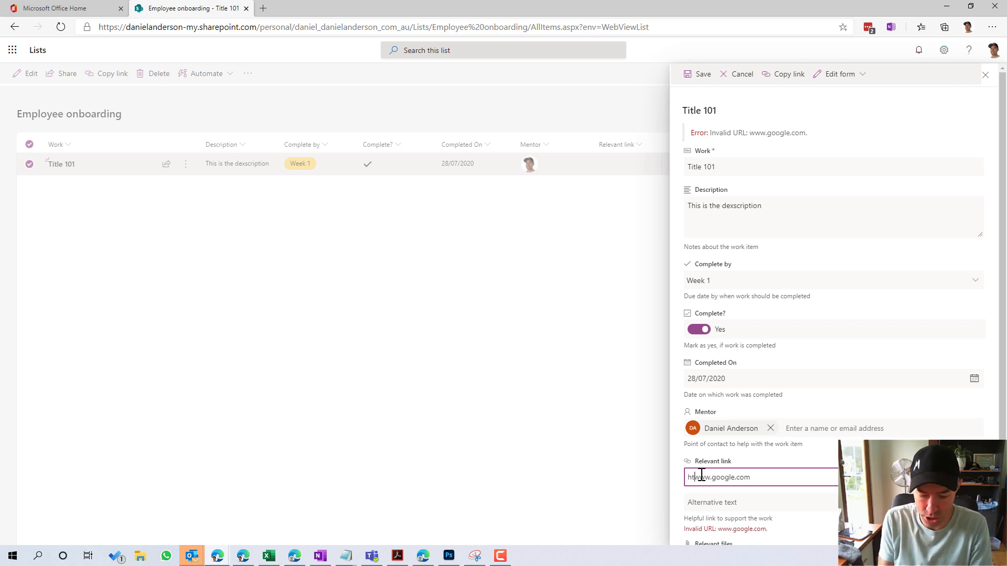
text(://)
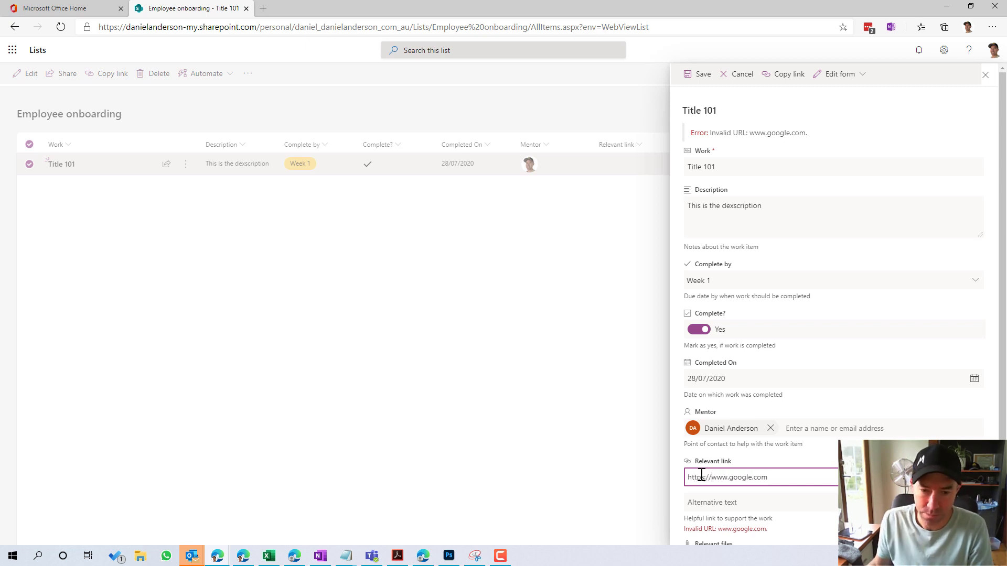
click(697, 77)
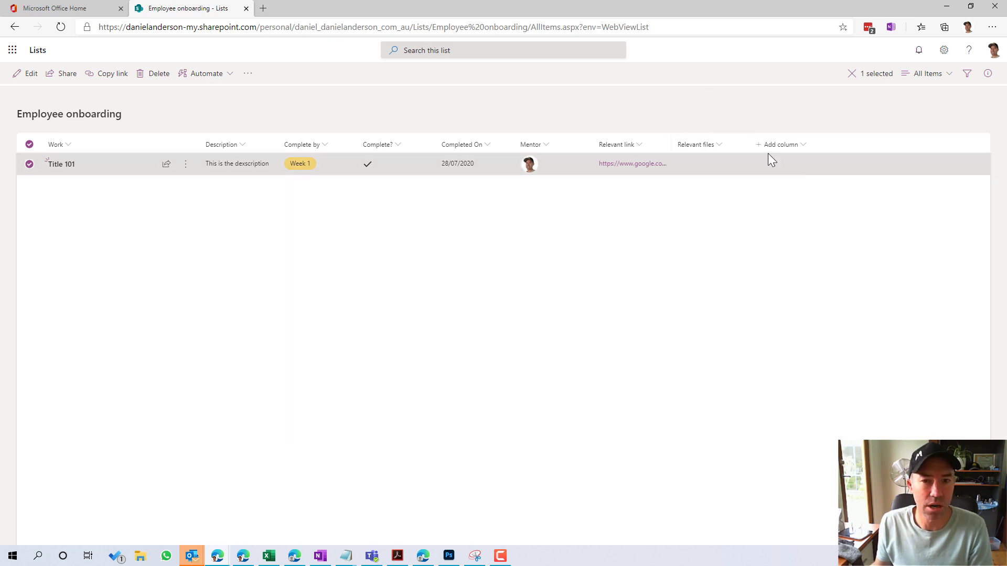
click(787, 146)
click(624, 371)
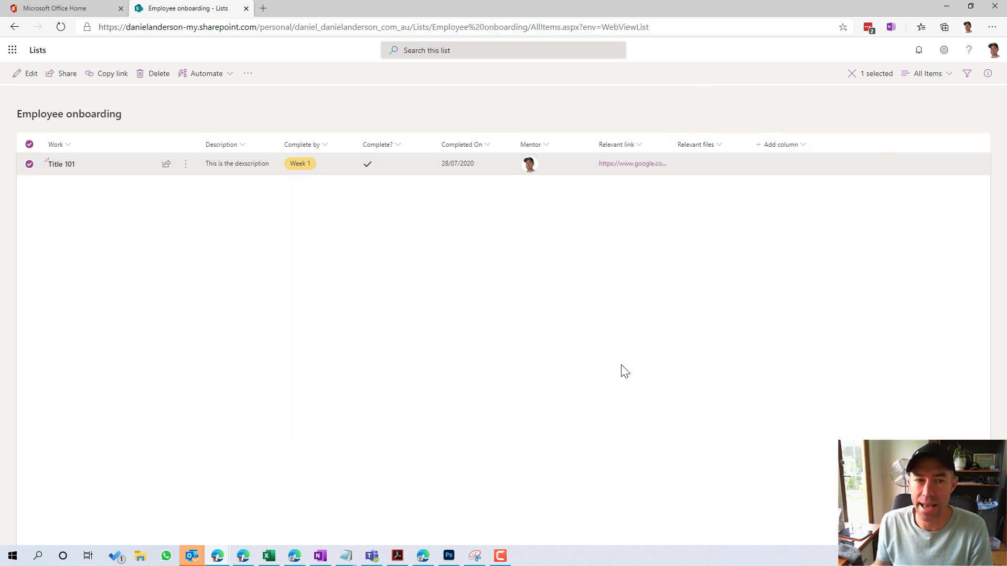
click(624, 371)
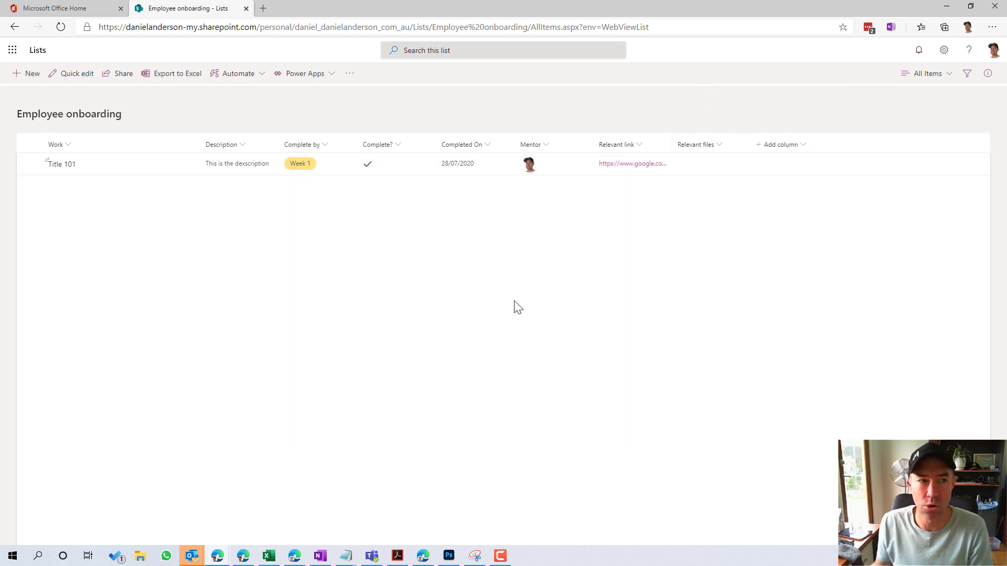
click(350, 74)
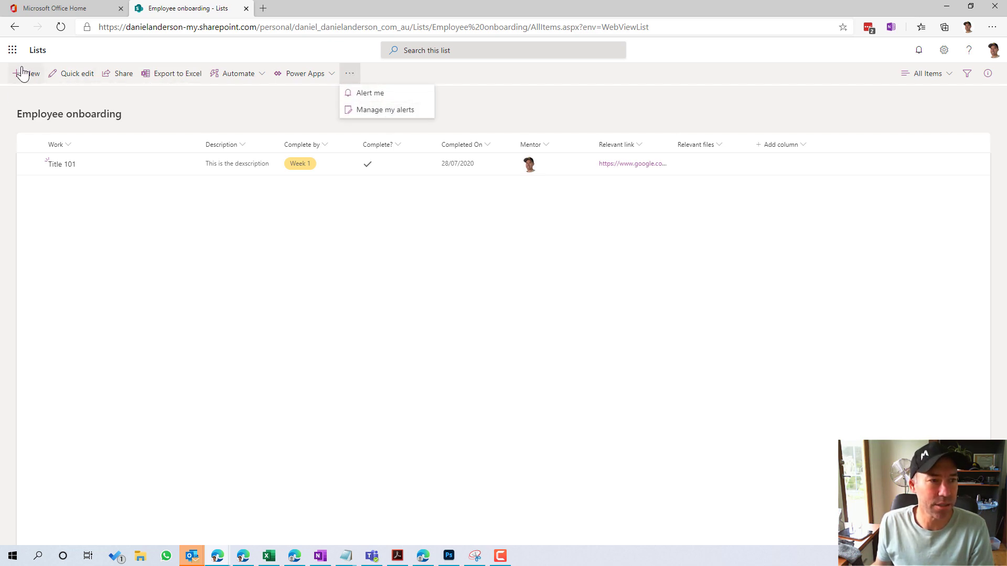
click(226, 107)
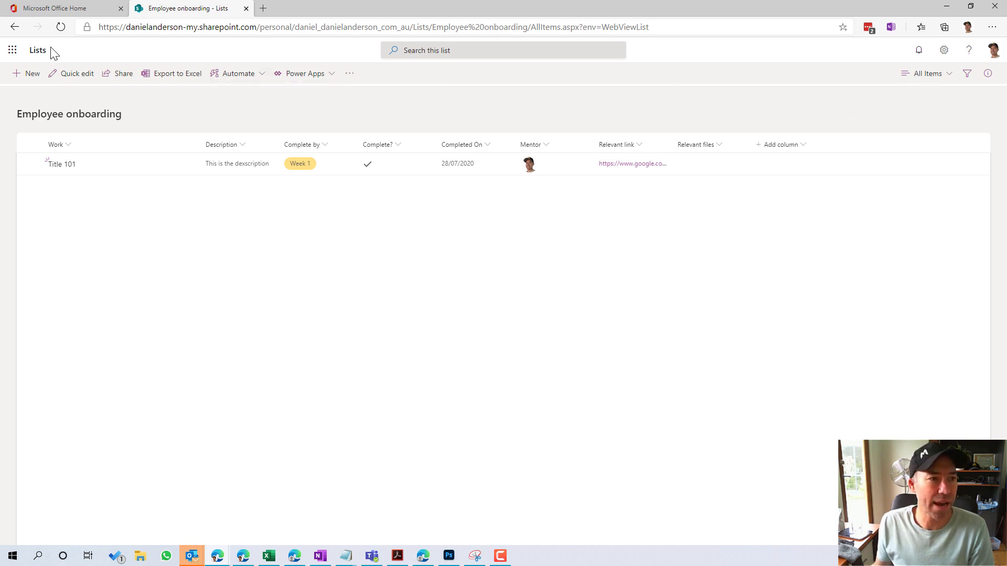
- Return to the Lists home page, show My lists and open the Employee onboarding list from there
click(37, 52)
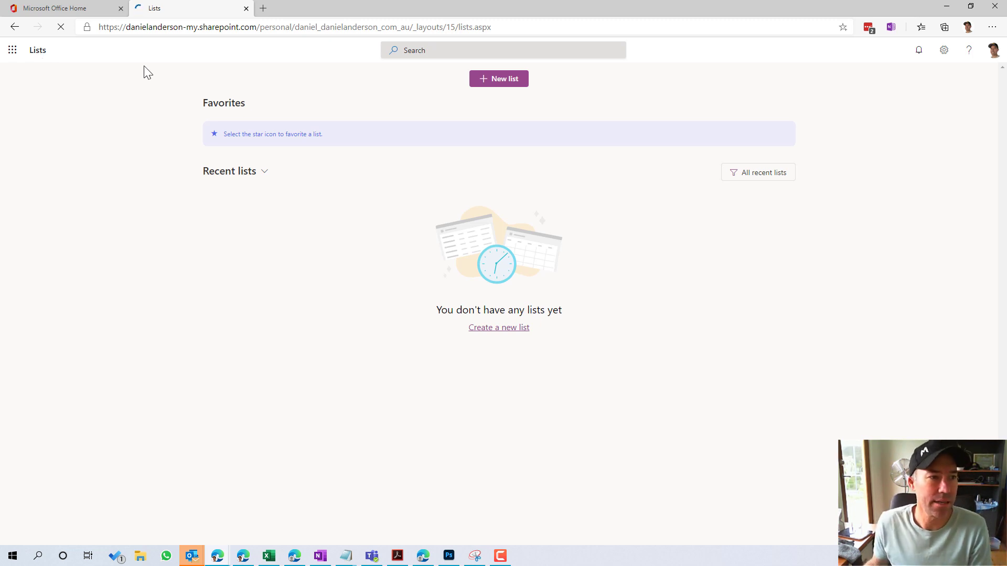
click(264, 172)
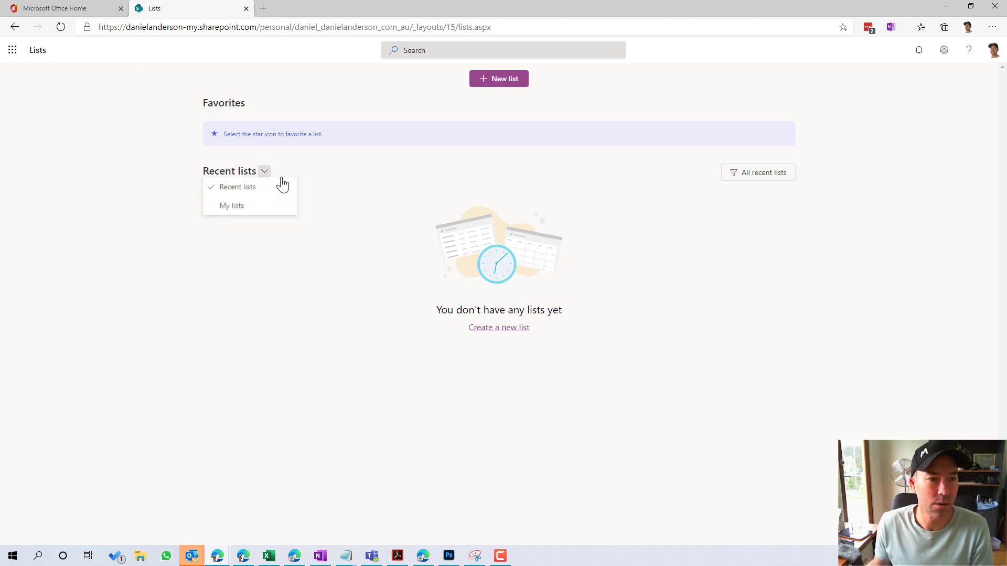
click(261, 204)
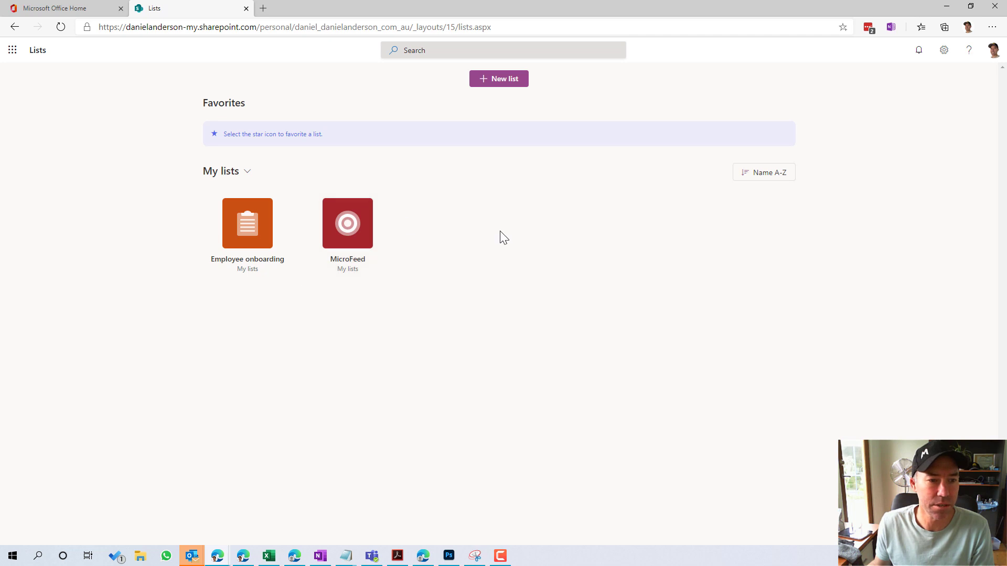
click(246, 232)
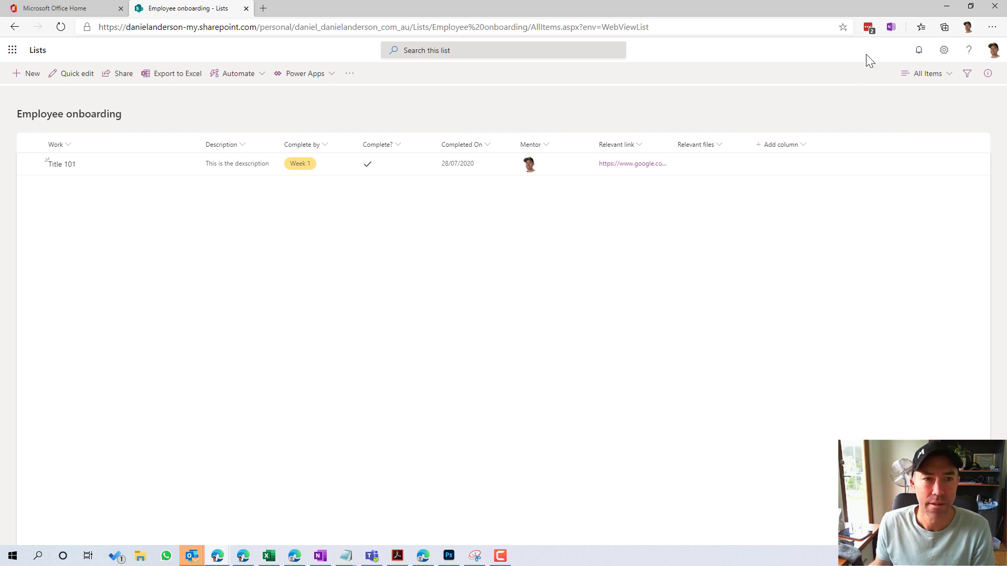
- From the Lists home page, start a new list based on the Issue tracker template
click(37, 51)
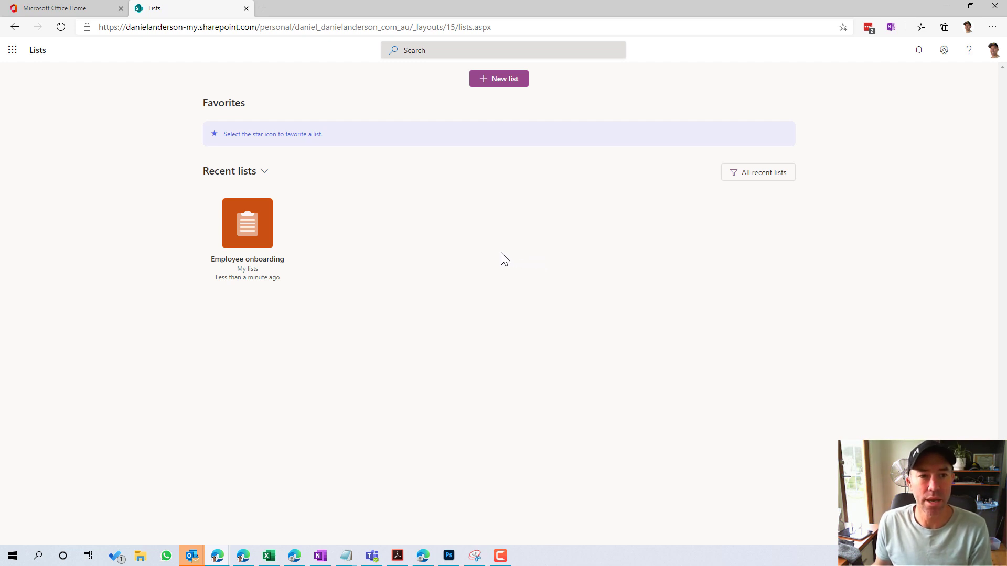
click(498, 86)
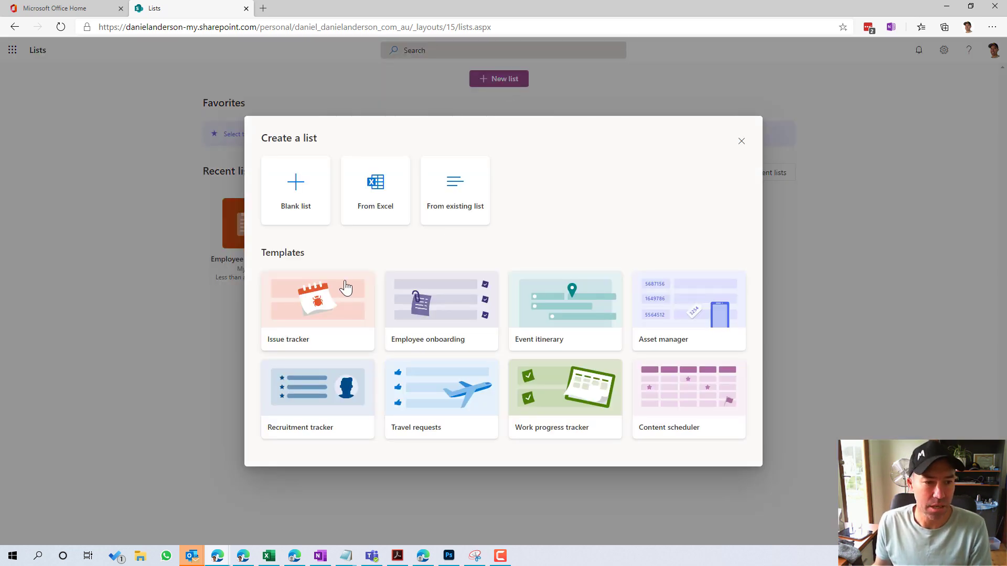
click(298, 334)
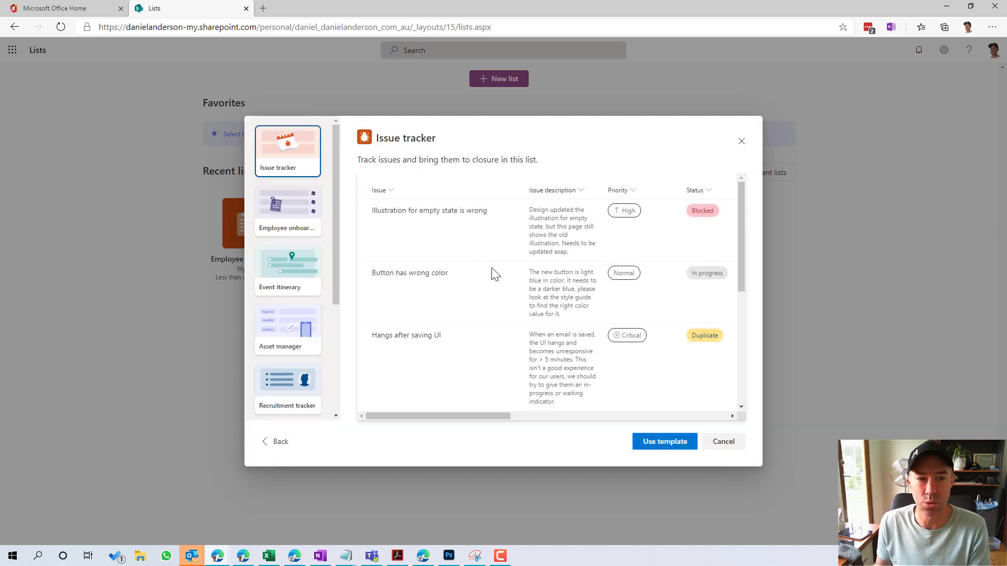
drag(438, 418, 393, 416)
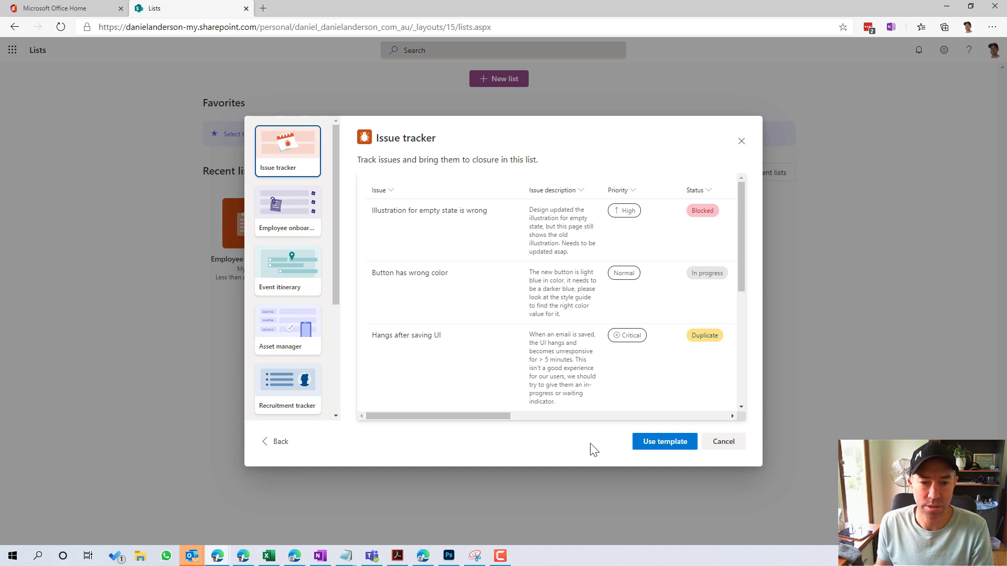
click(651, 446)
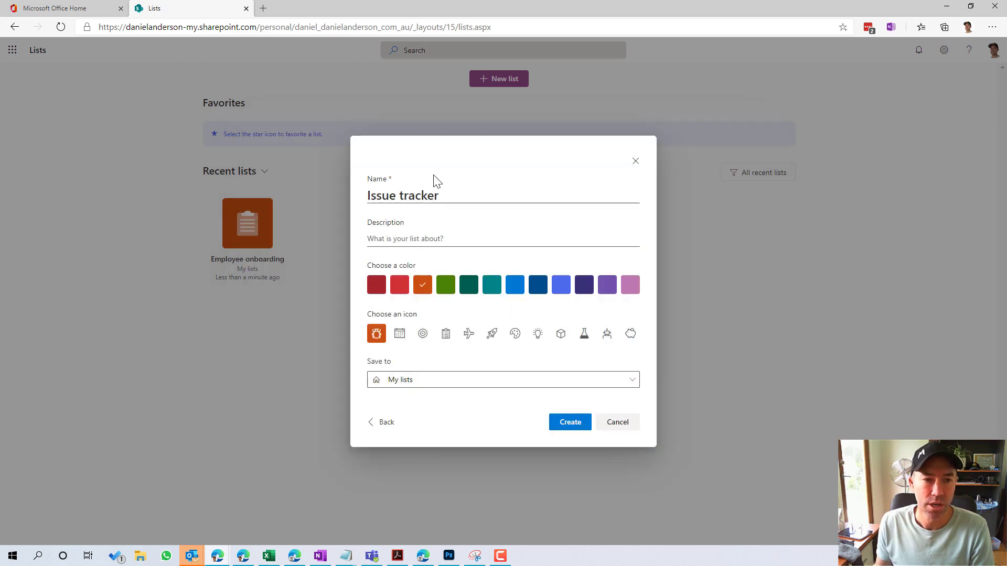
- Name the new list "365 project Issue tracker" and choose the lighter red as its color
click(377, 196)
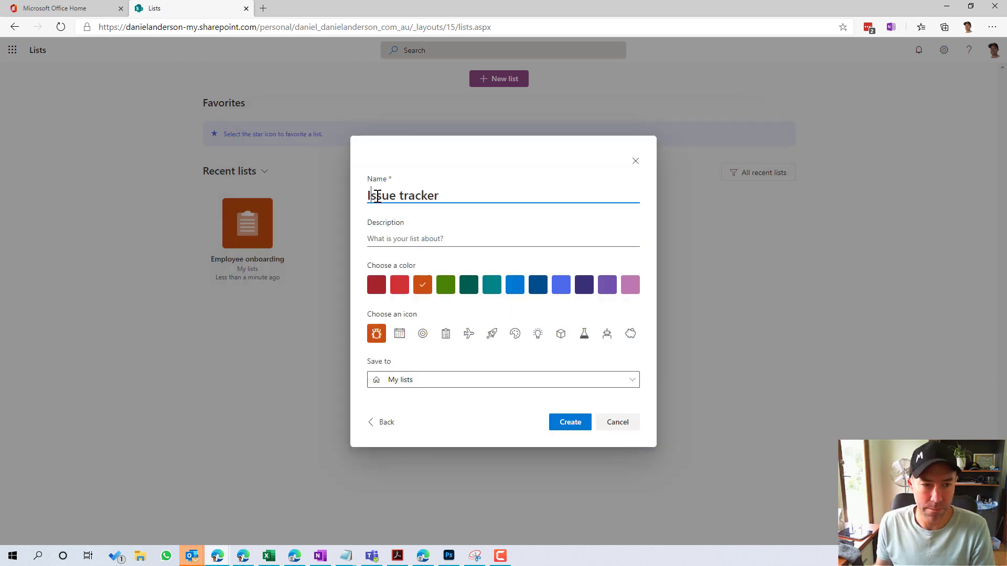
text(365 p)
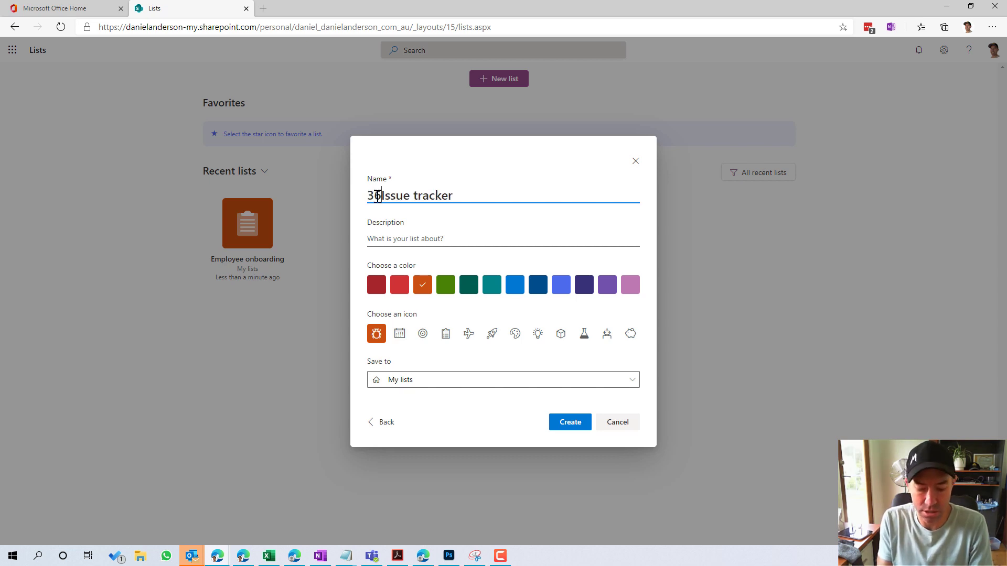
text(roject)
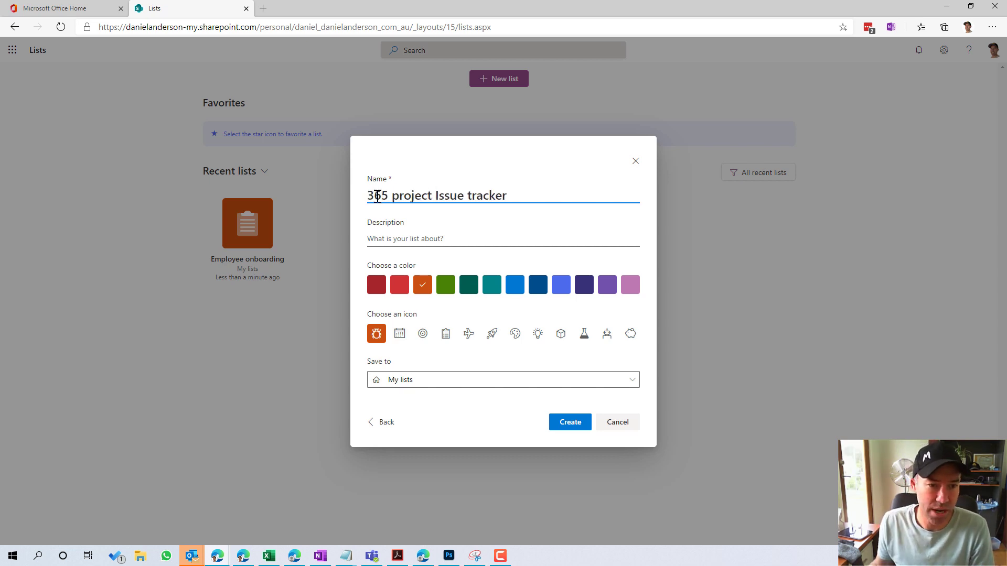
click(400, 289)
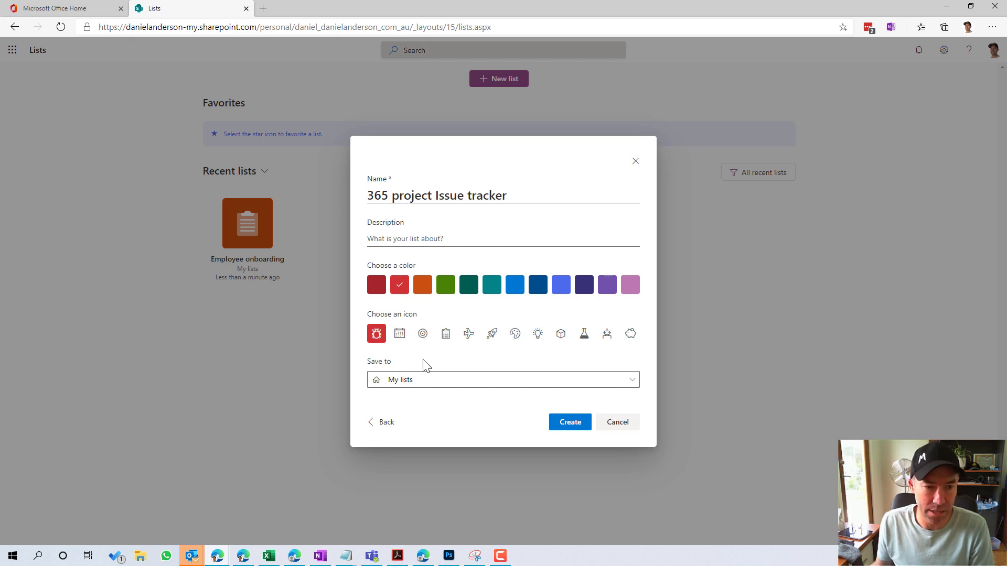
- Set The 365 Project site as the save location and create the list
click(433, 382)
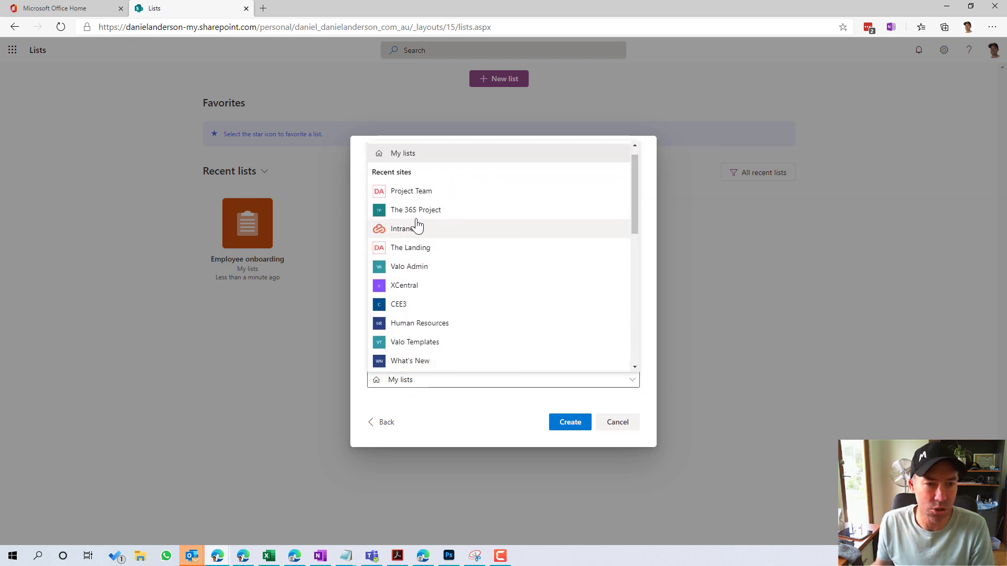
click(407, 207)
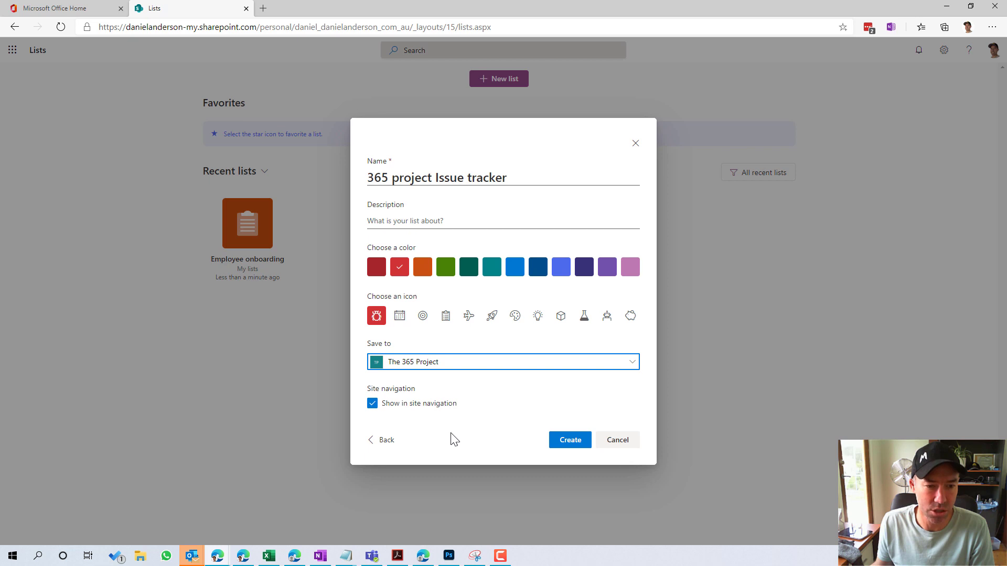
click(571, 439)
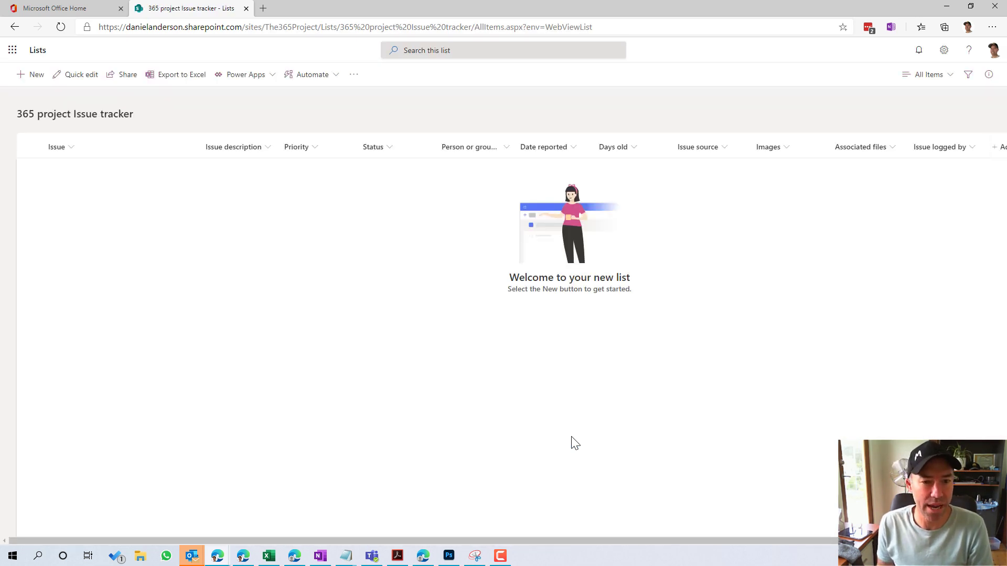
- View the blank new item form of the 365 project Issue tracker list and close it without saving
click(28, 75)
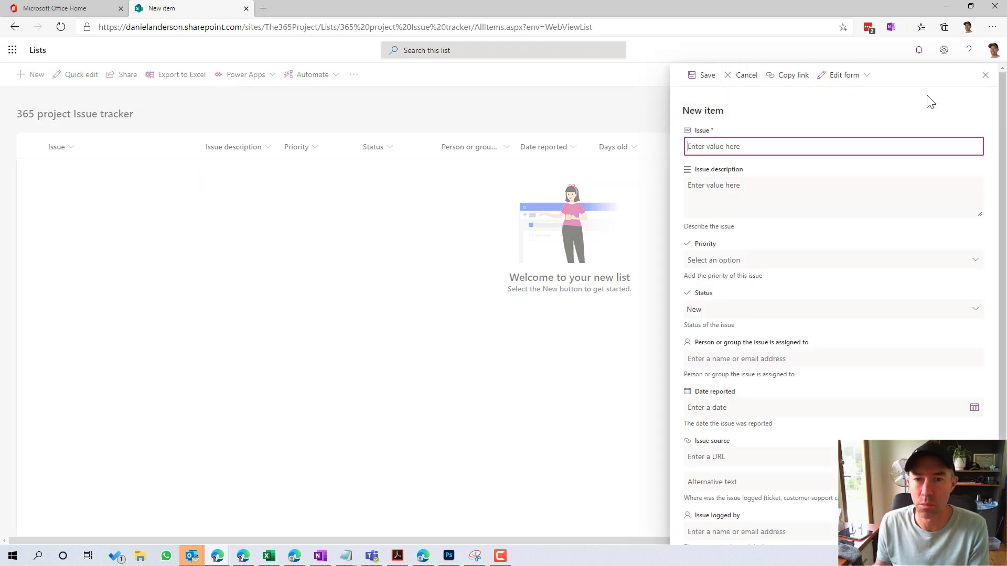
click(984, 76)
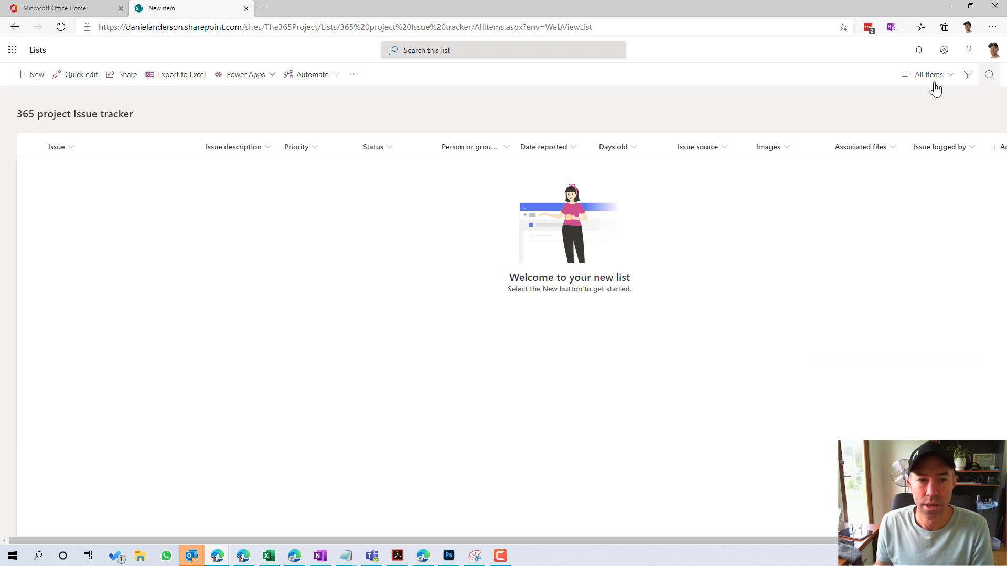
- Bring up The 365 Project SharePoint site in a separate browser tab and examine the columns of its 365 project Issue tracker list
click(264, 9)
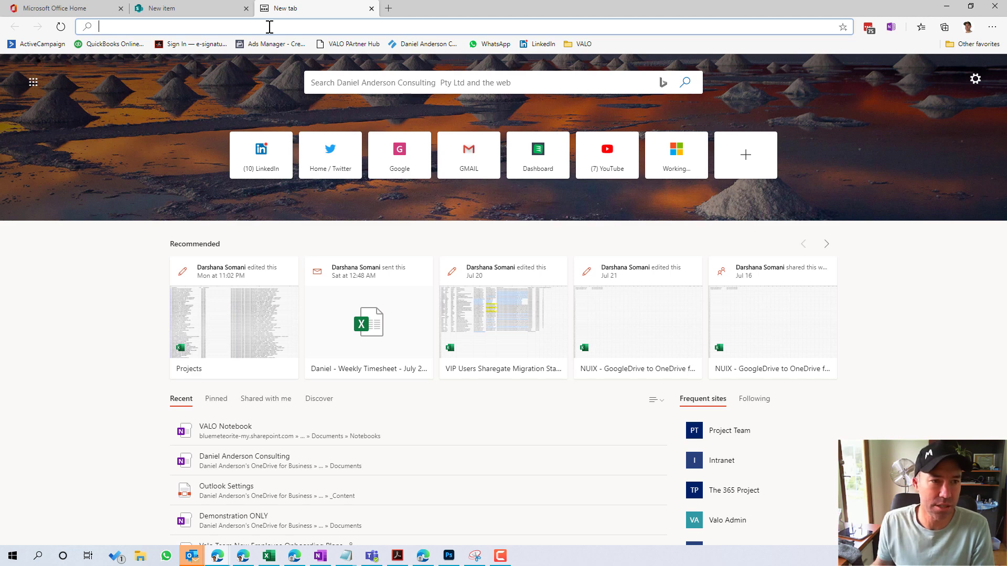
key(ctrl+w)
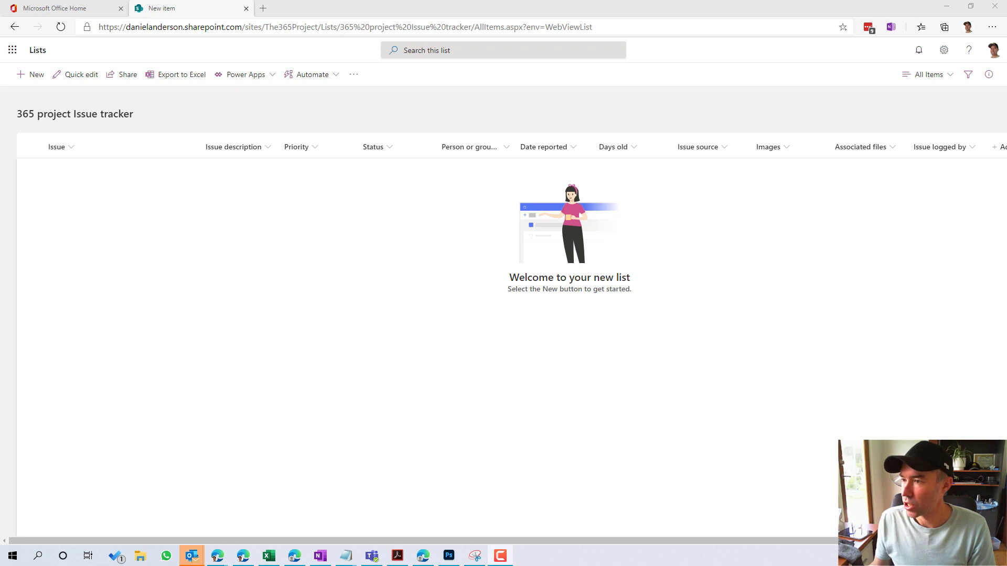
drag(733, 164, 259, 23)
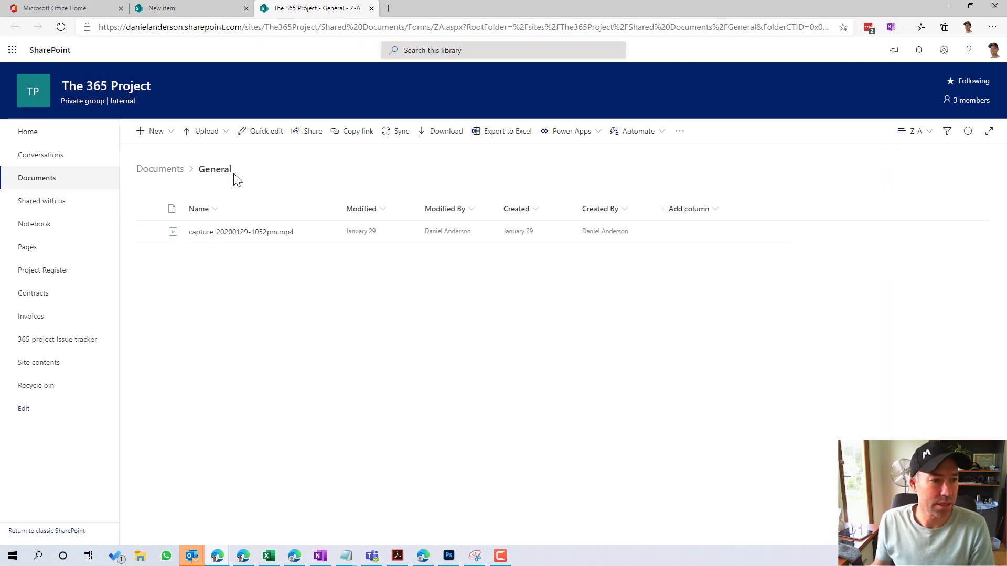
click(47, 340)
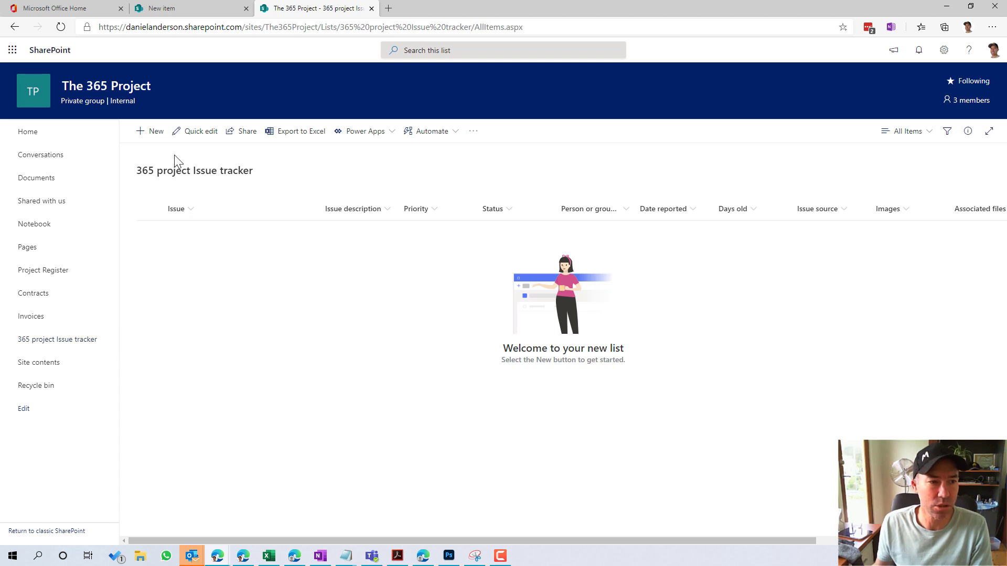
drag(553, 540, 828, 543)
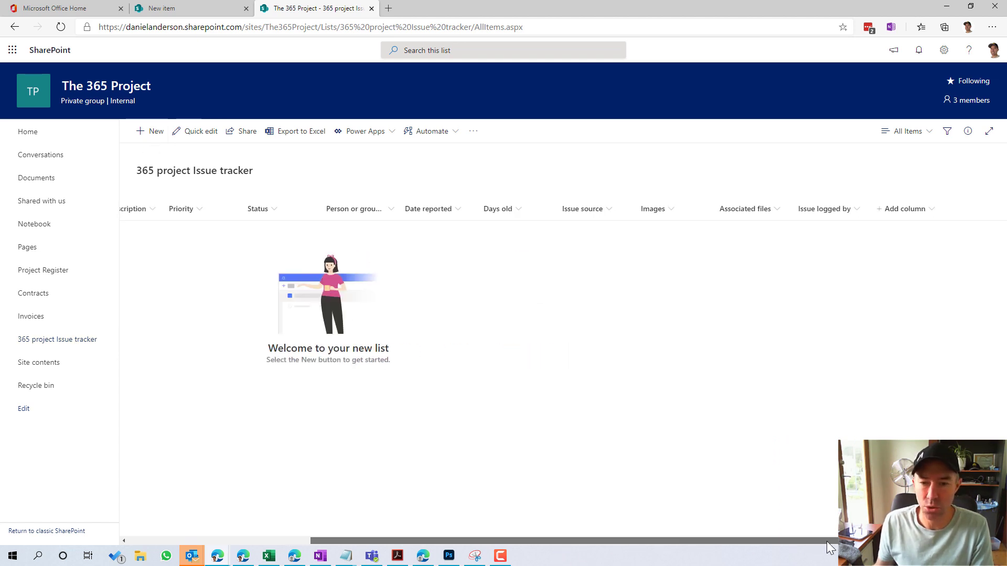
drag(569, 542, 372, 540)
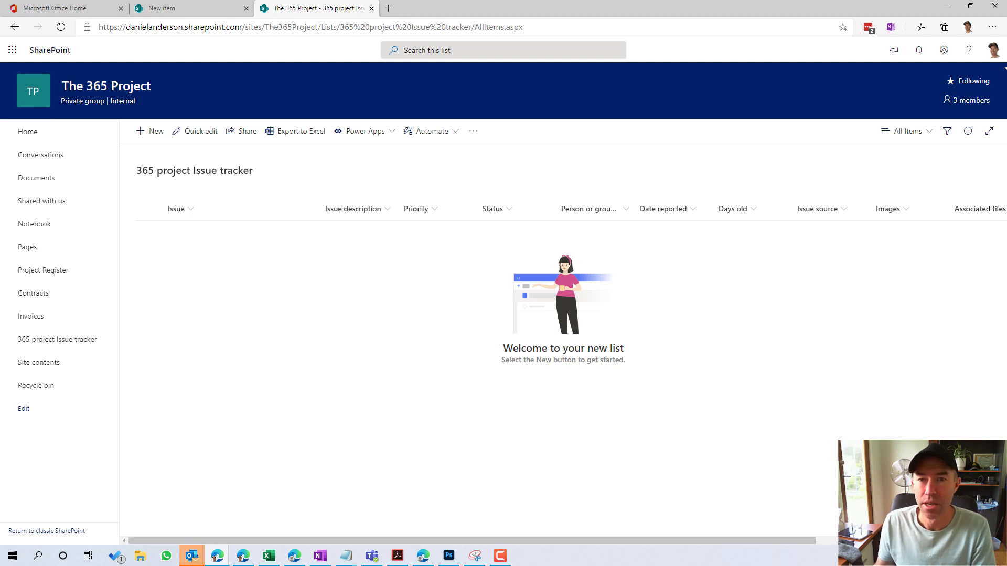
- Open the site contents of The 365 Project site to examine its lists and libraries
click(943, 50)
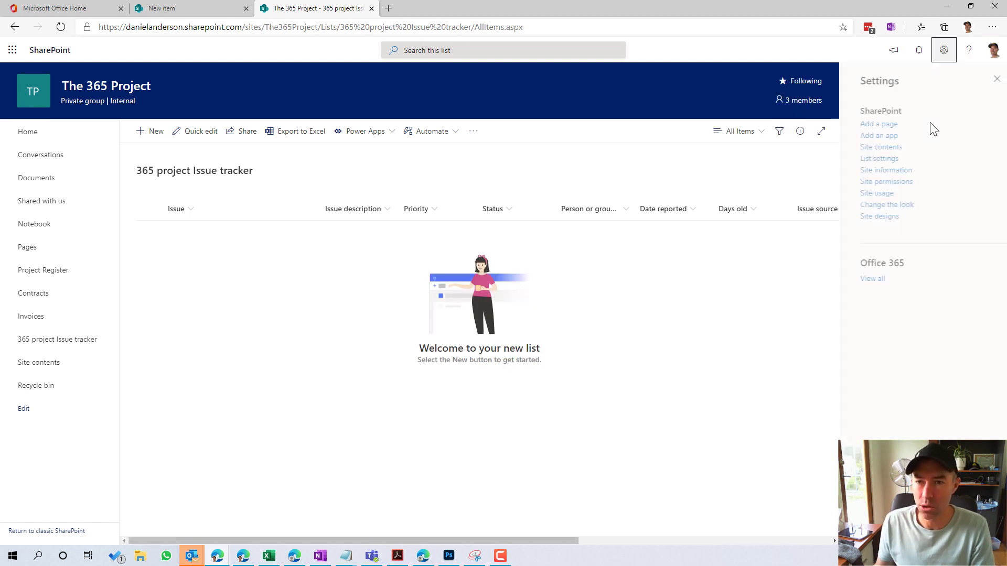
click(868, 147)
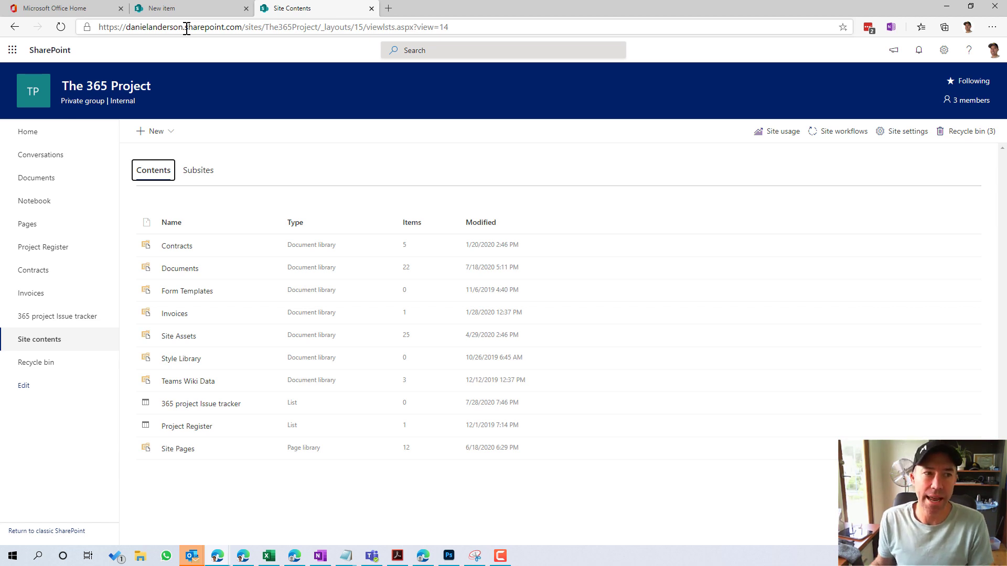
- Return to the Lists home page in the other browser tab and refresh its recent lists
click(164, 10)
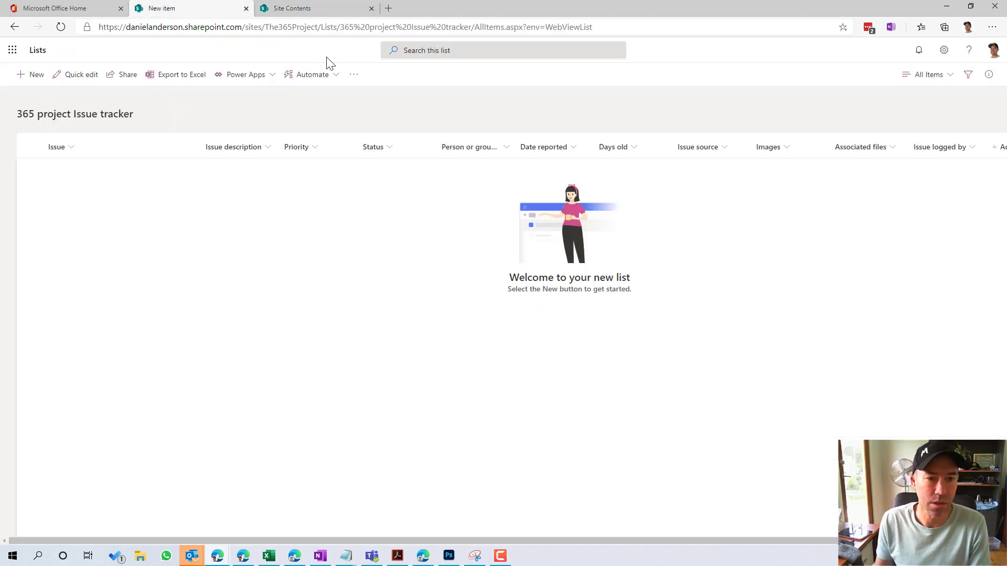
click(37, 52)
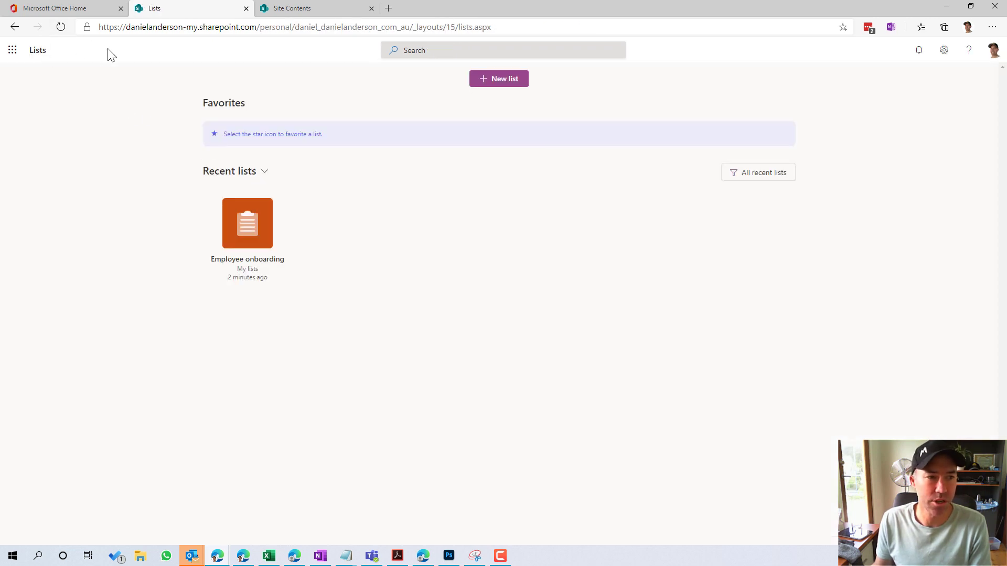
click(61, 27)
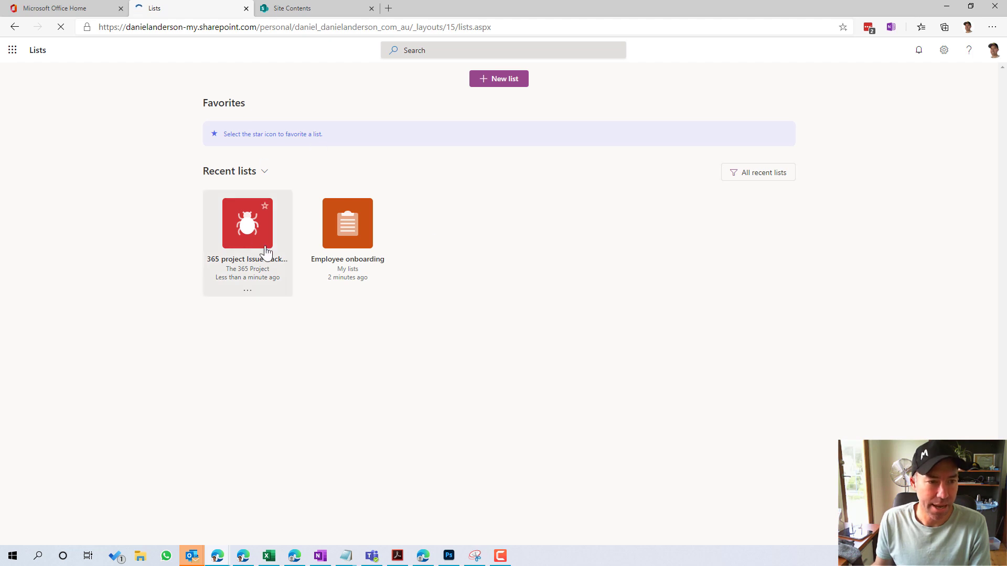
- Share the 365 project Issue tracker list with the Support account, granting edit access and notifying them
mouse_move(280, 226)
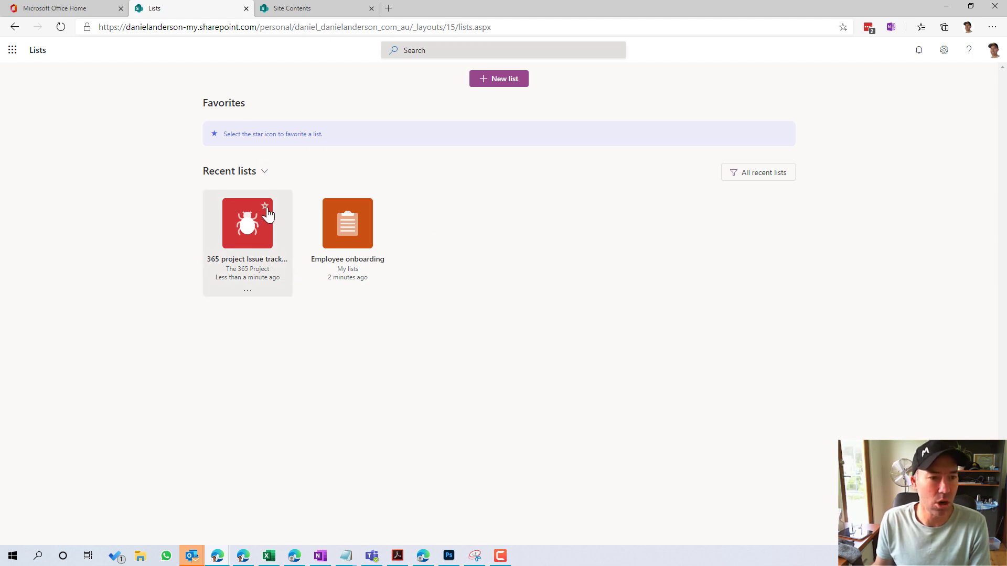
click(248, 292)
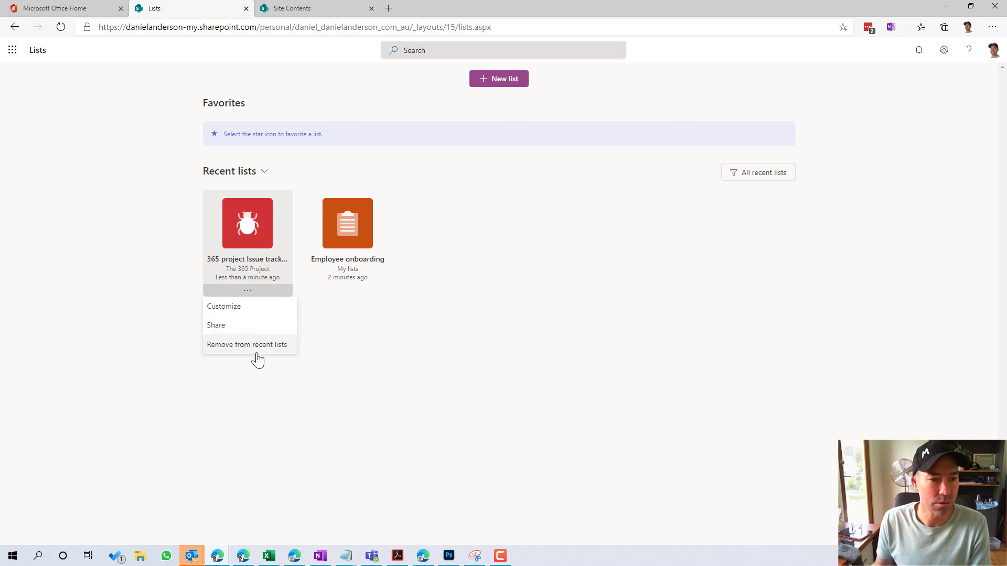
click(216, 326)
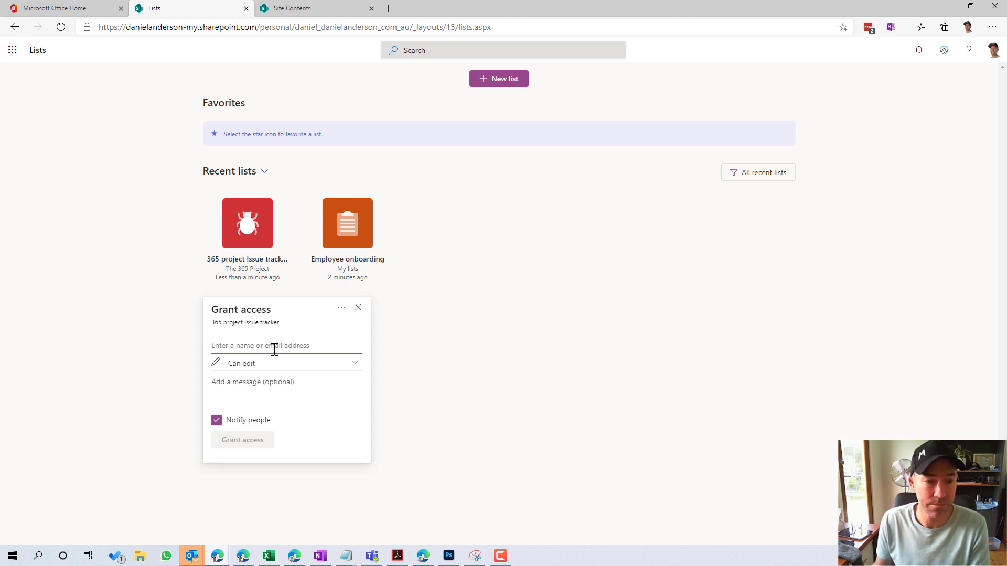
text(supp)
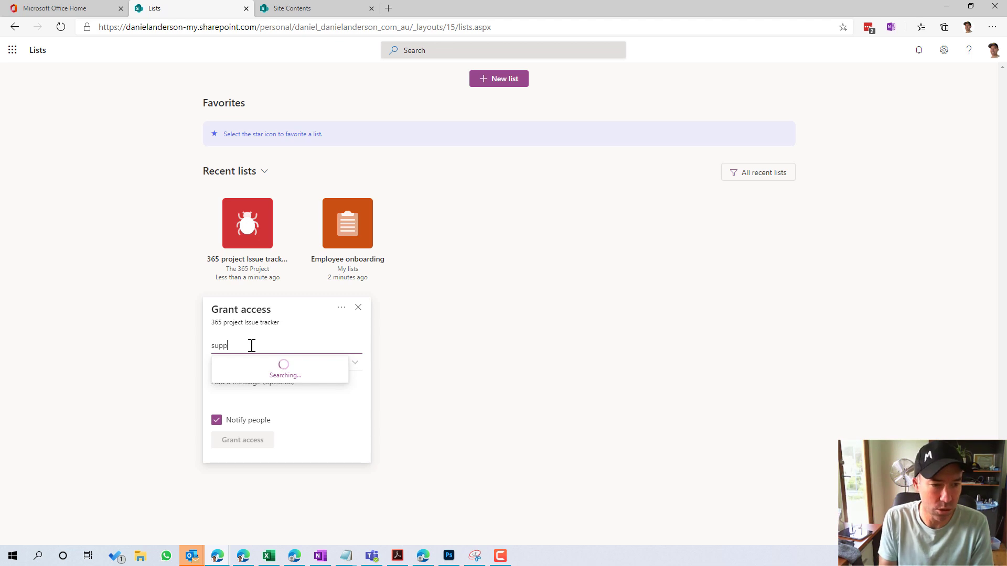
text(or)
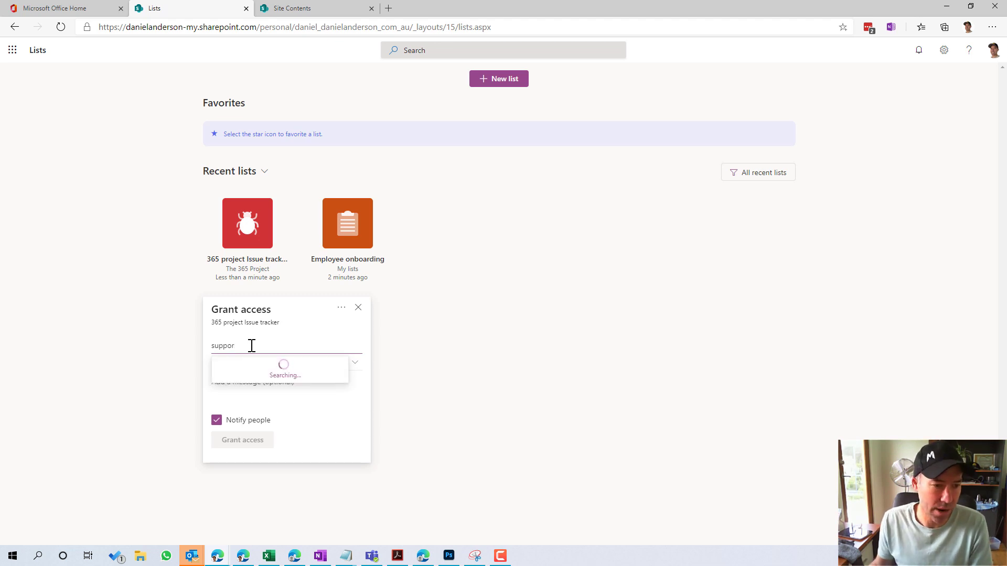
click(258, 374)
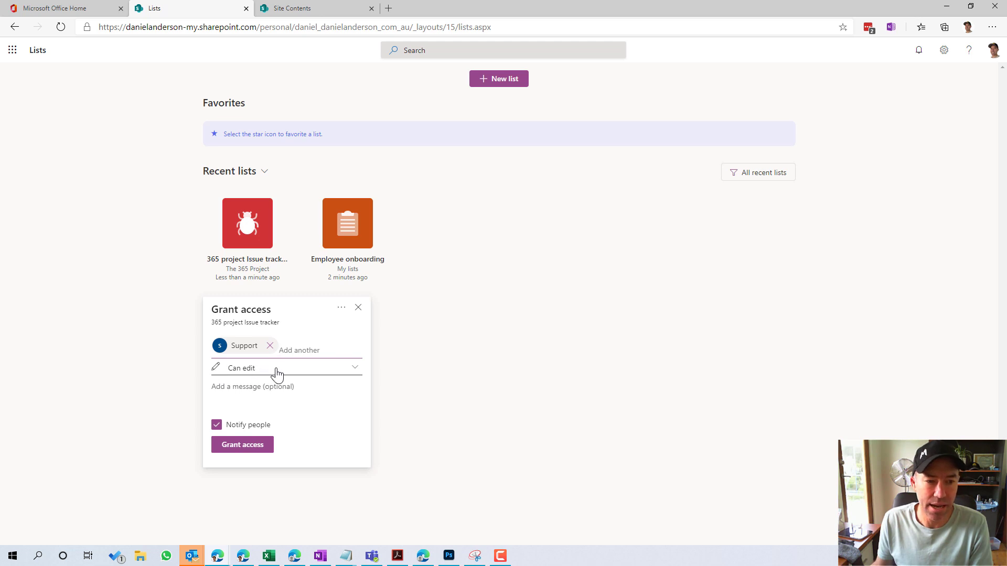
click(233, 450)
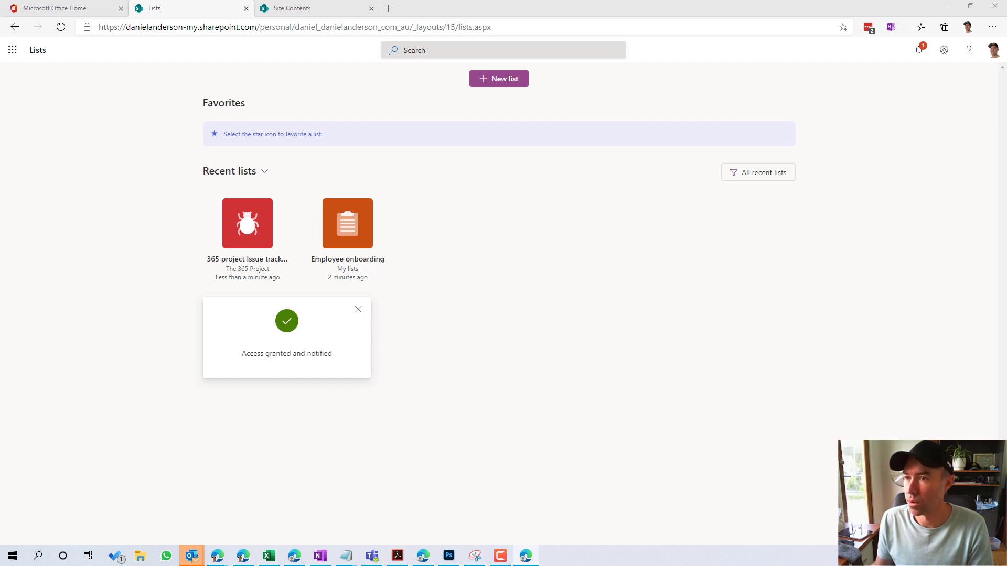
- Open Lists from the Support account's Office 365 home window and go through the four-page welcome introduction
drag(371, 60, 400, 23)
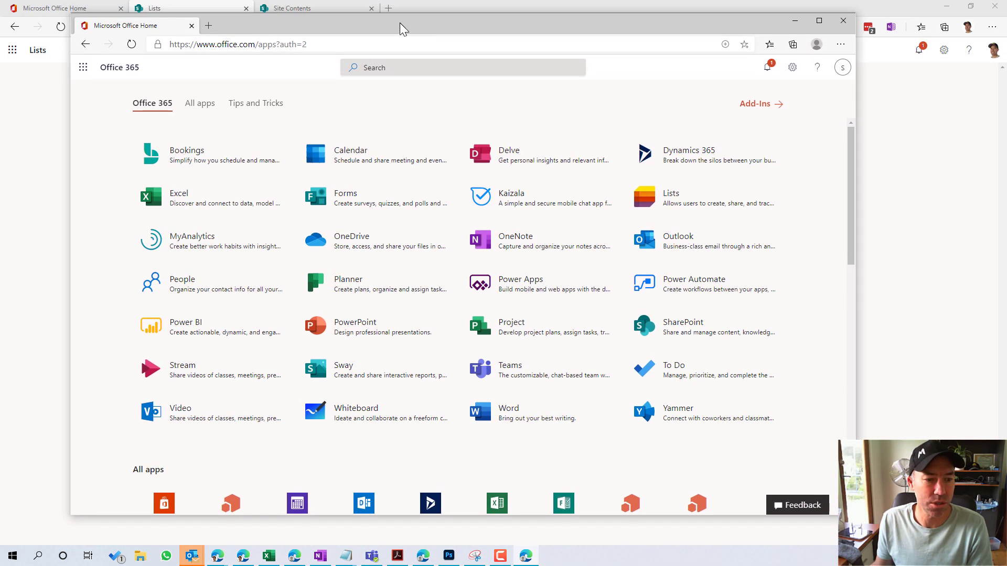
click(655, 206)
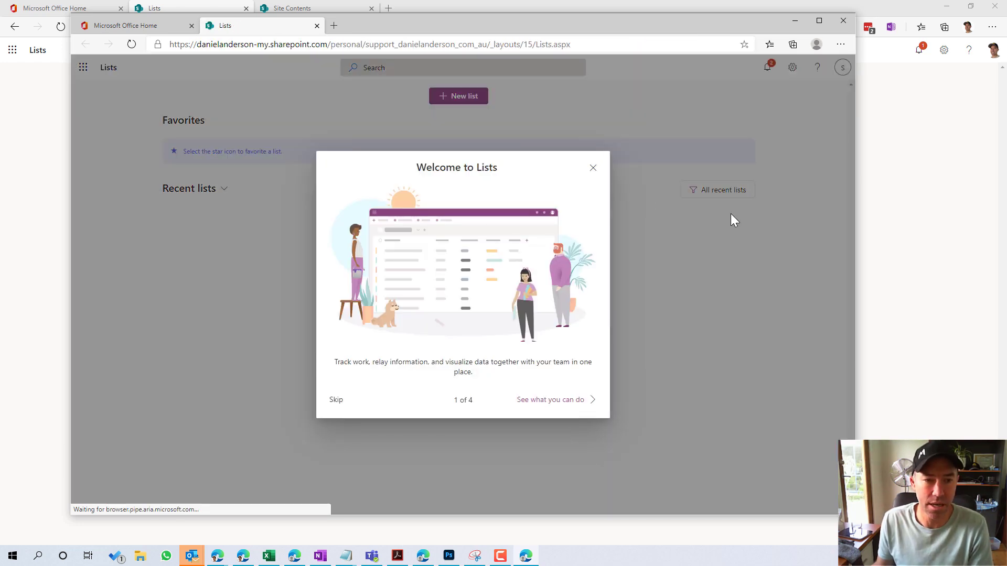
click(566, 403)
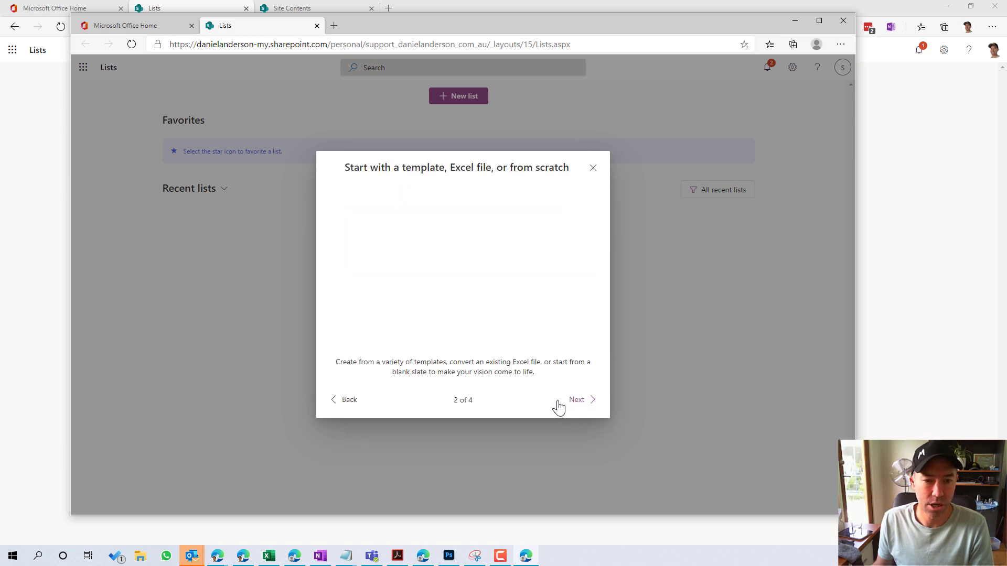
click(582, 403)
click(581, 403)
click(582, 403)
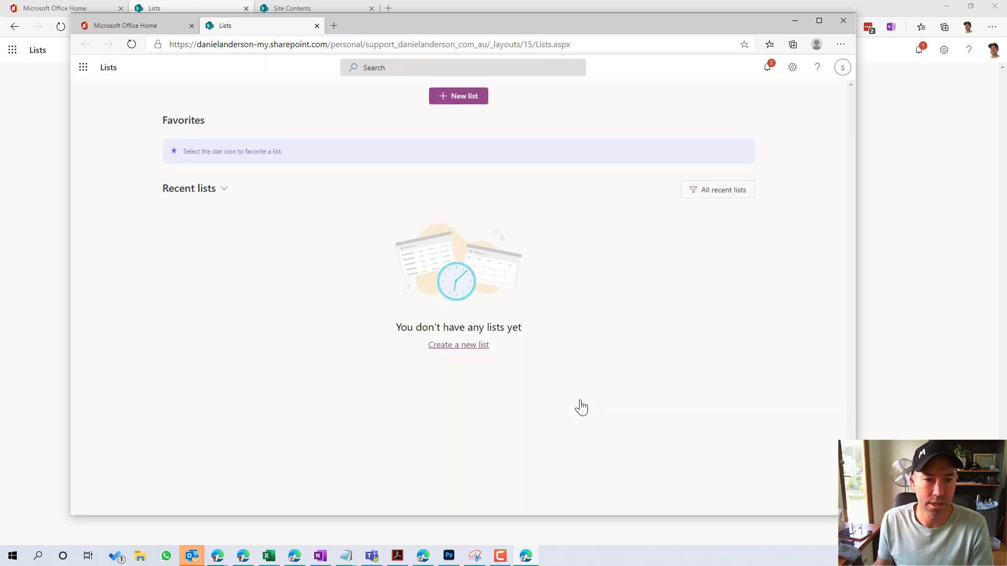
- Refresh the Support account's Lists home, open its Outlook mailbox in another tab, and check the recent lists for the shared list
click(131, 44)
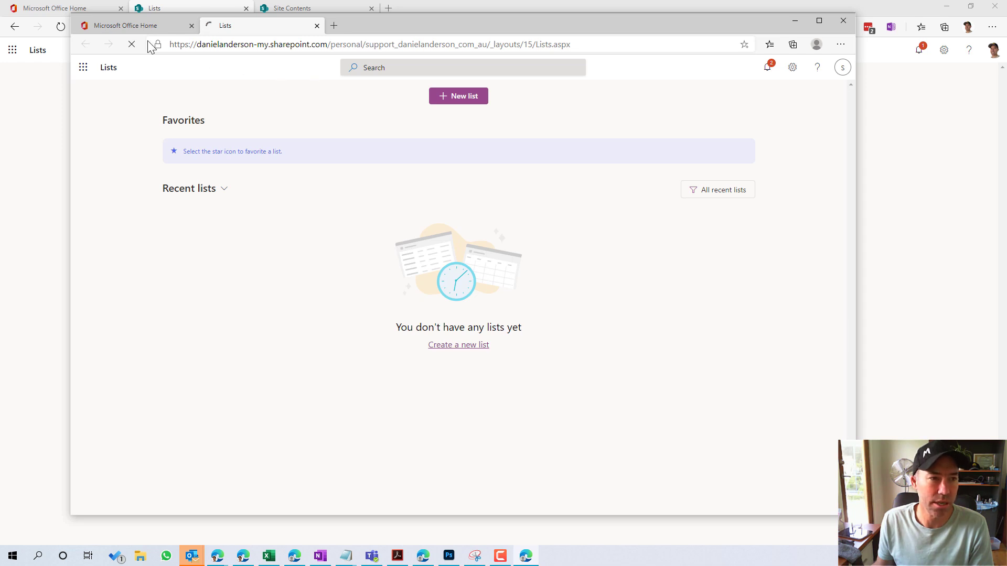
click(131, 25)
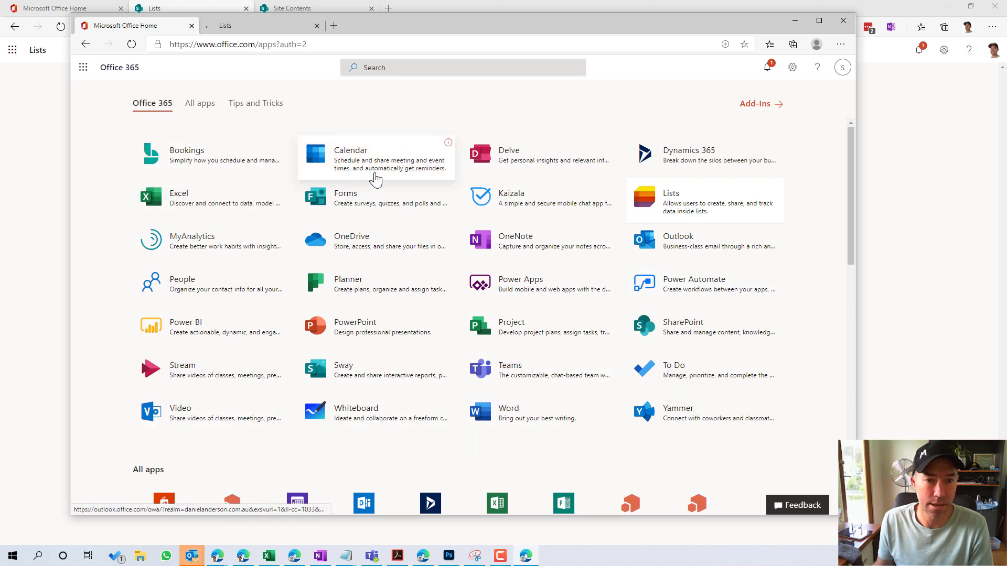
click(681, 241)
click(352, 27)
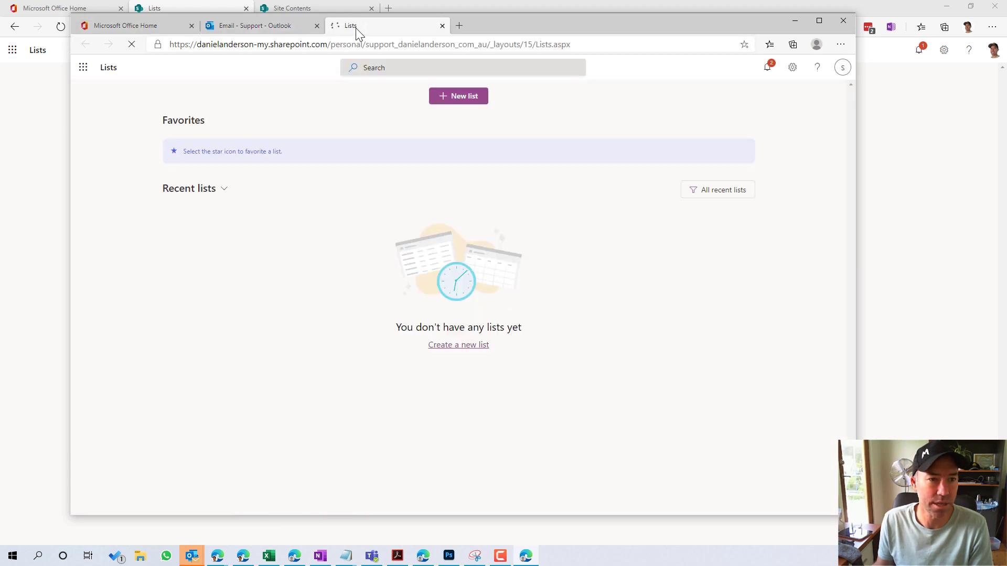
click(219, 193)
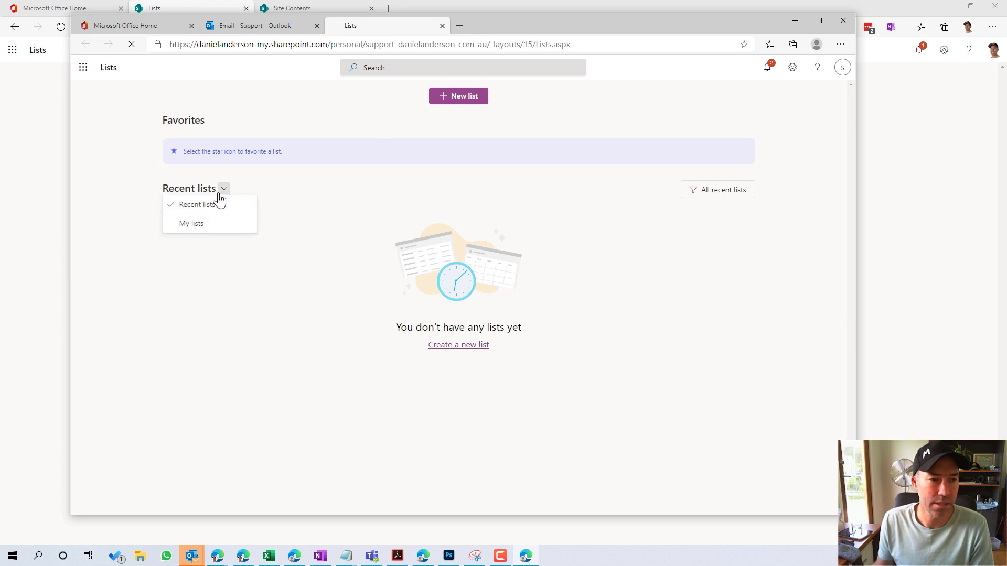
click(206, 207)
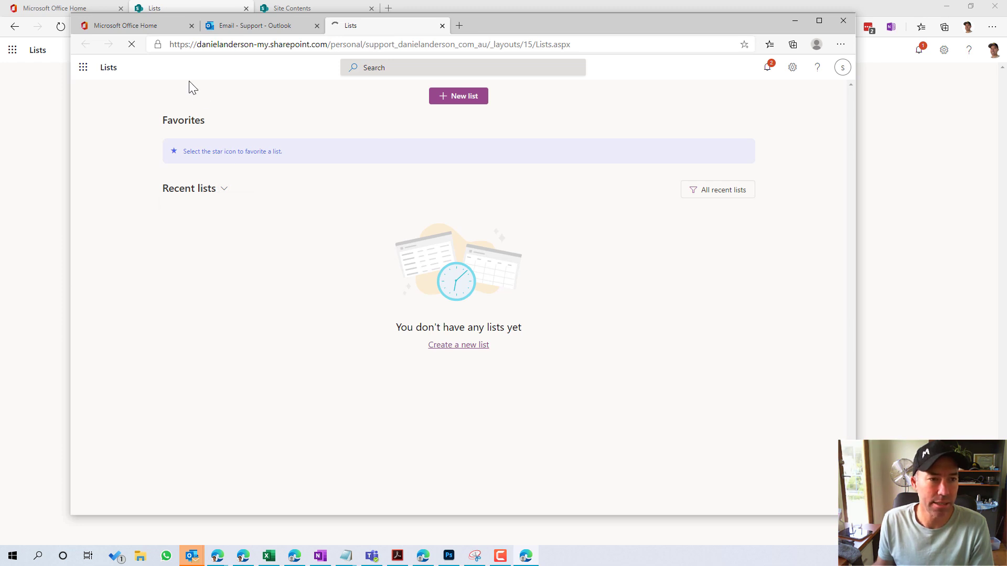
click(131, 45)
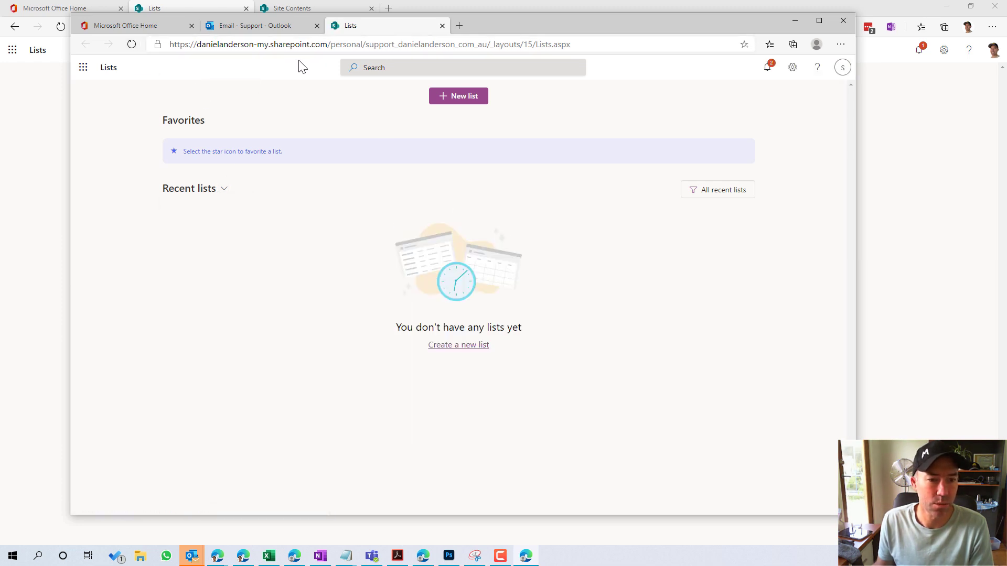
- Open the 365 project Issue tracker from the link in the sharing email and move its tab into the Support account's browser window
click(243, 24)
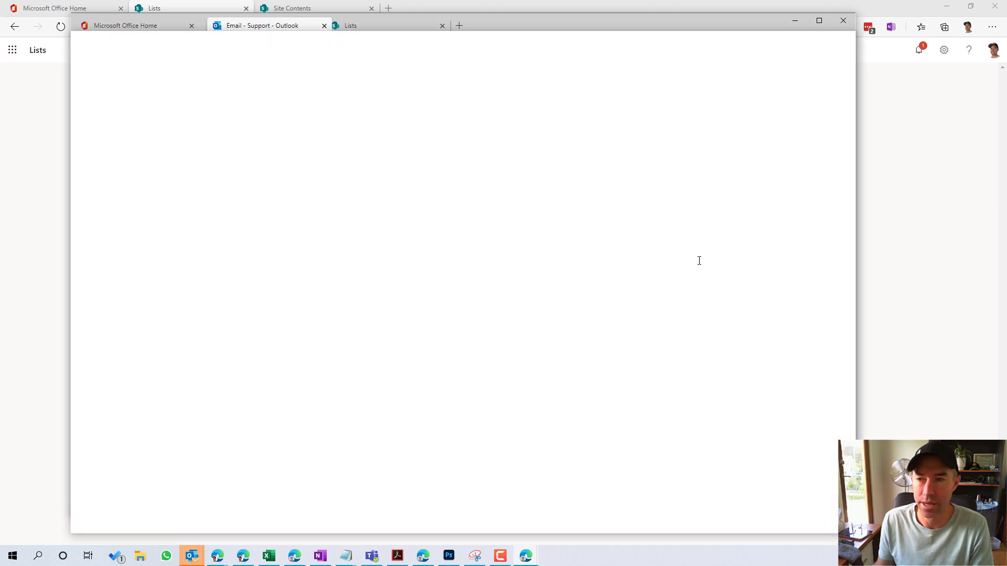
key(ctrl+w)
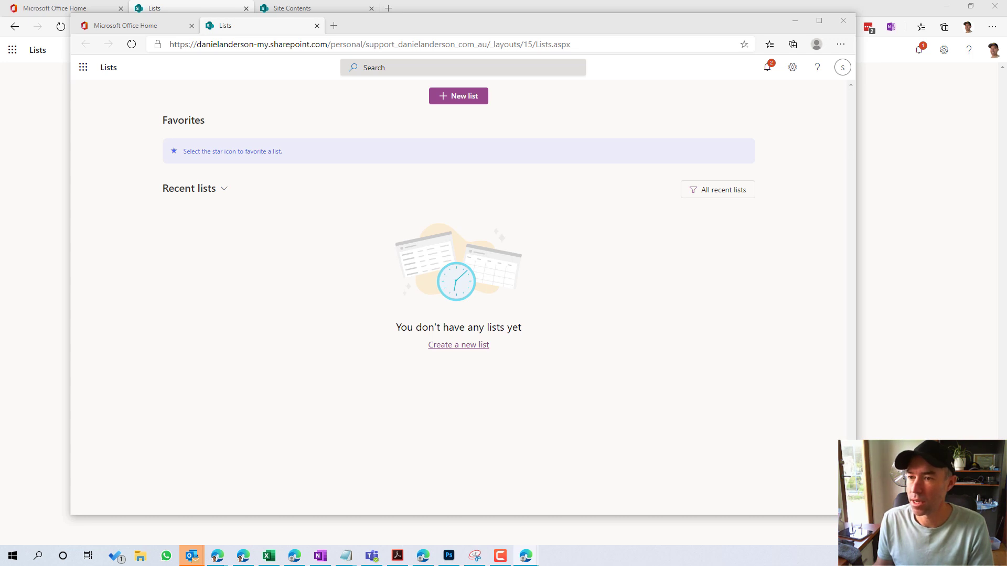
drag(1006, 108, 342, 46)
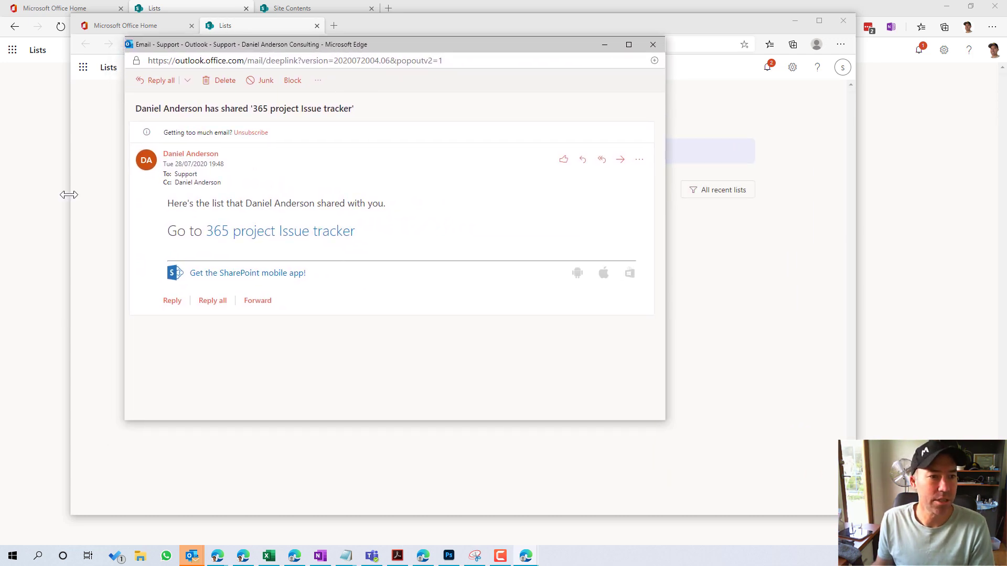
click(301, 238)
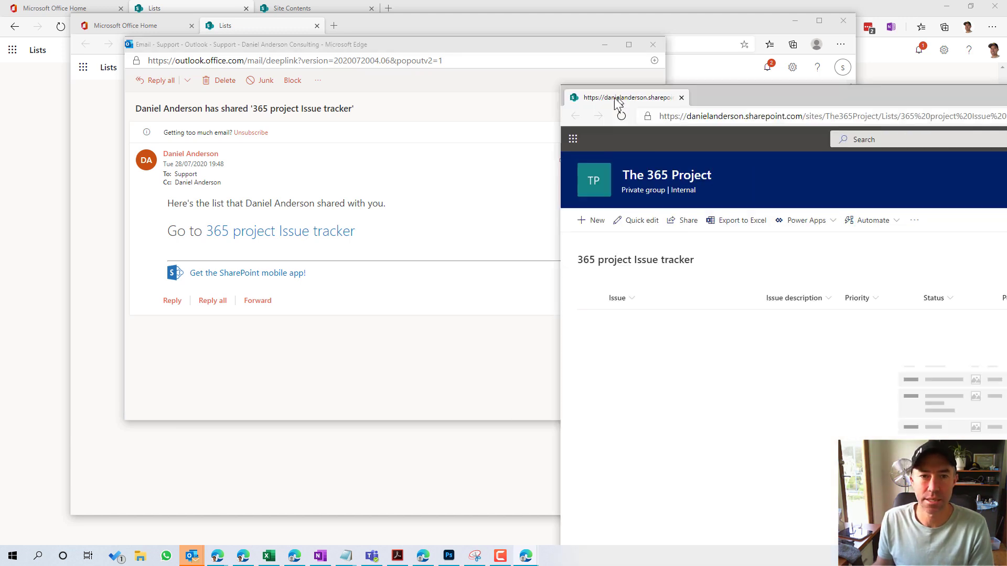
drag(615, 98, 162, 27)
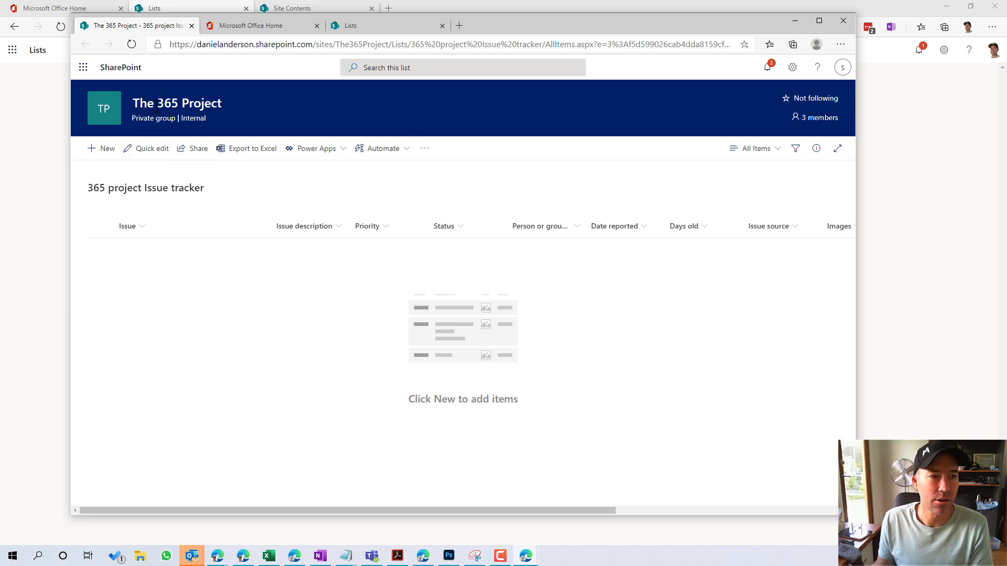
- Try to open The 365 Project site's home page as Support, and return to the shared issue tracker list
click(105, 113)
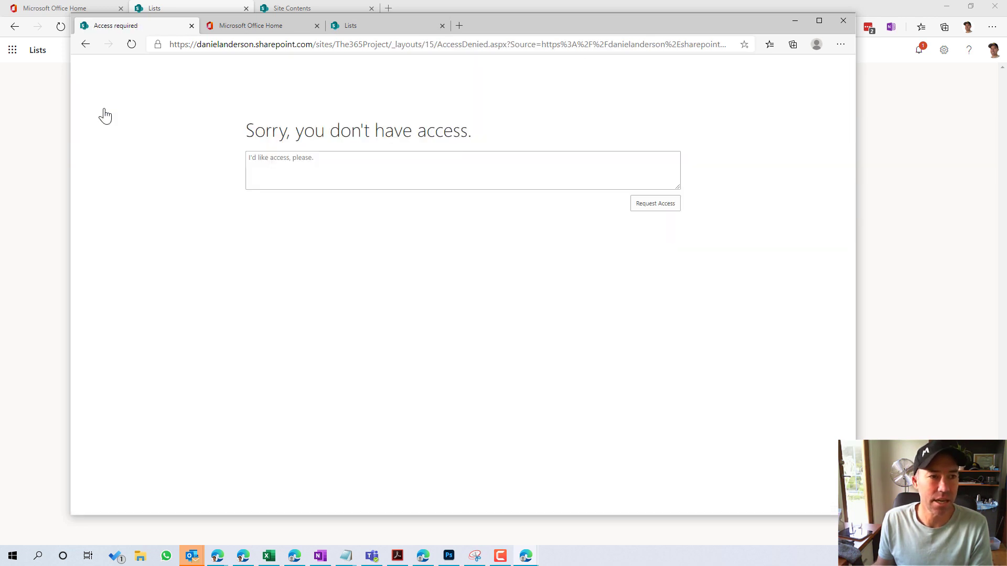
click(85, 44)
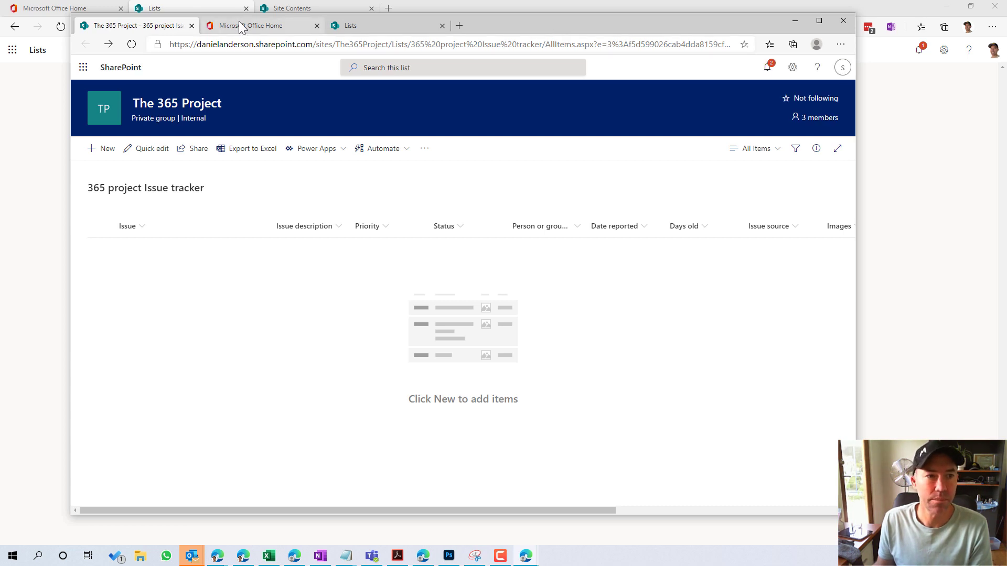
- Close the sharing email, close the old Lists tab, and reopen Lists from the Support account's Office 365 home
drag(571, 26, 1006, 58)
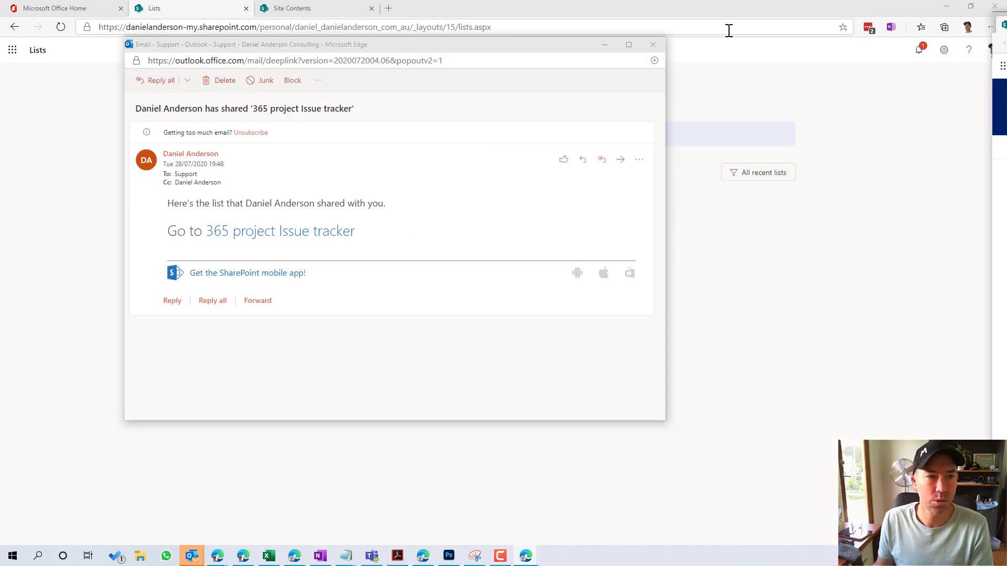
click(655, 48)
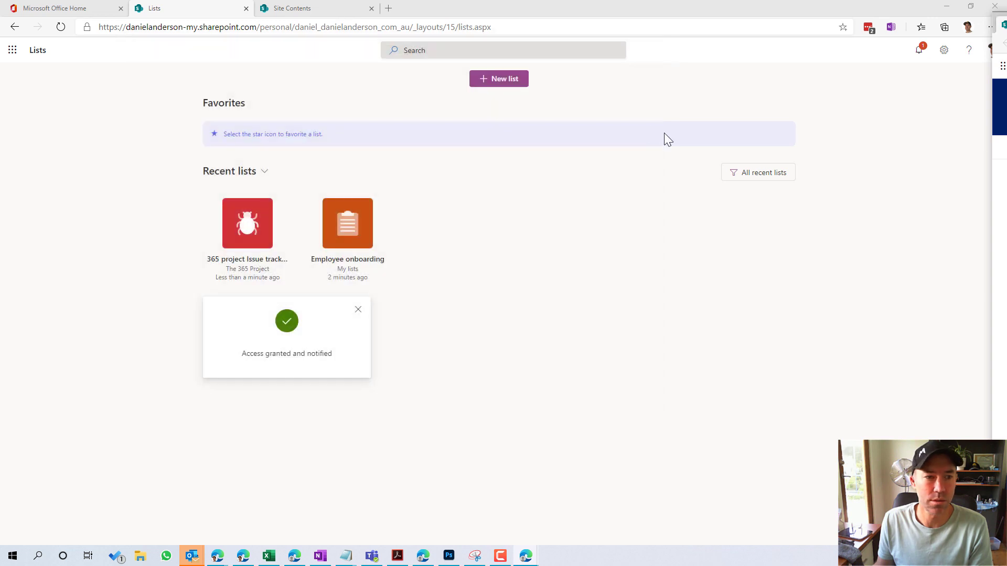
drag(1006, 65, 548, 43)
click(321, 44)
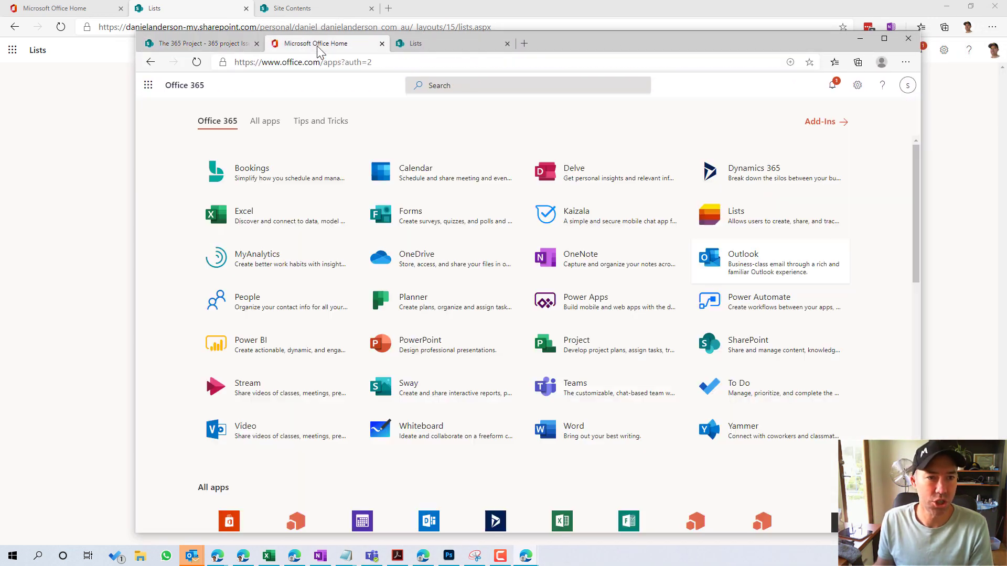
click(507, 43)
click(716, 221)
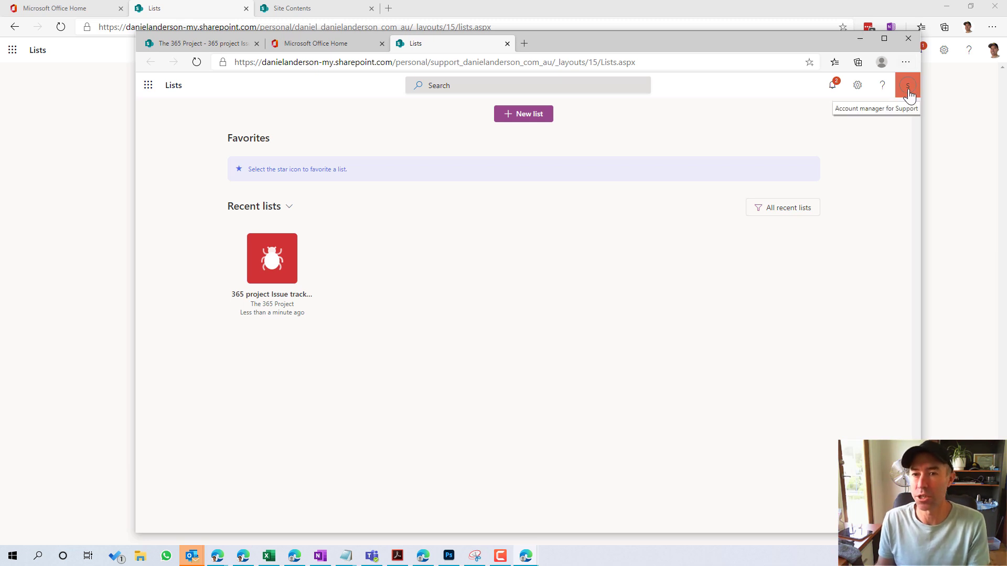
- View the issue tracker from Support's recent lists, and return to the owner's Lists home and dismiss the sharing confirmation
click(261, 269)
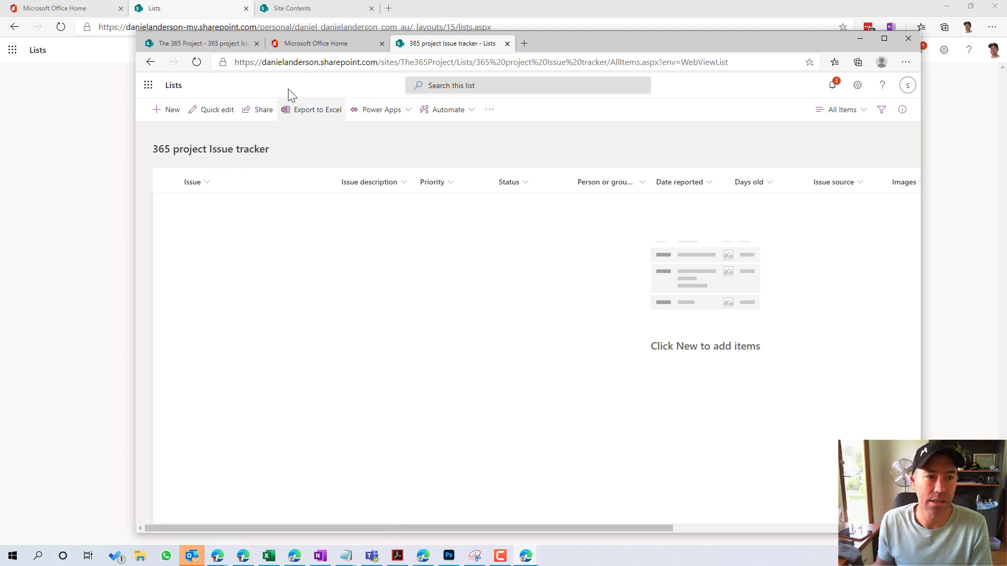
click(175, 89)
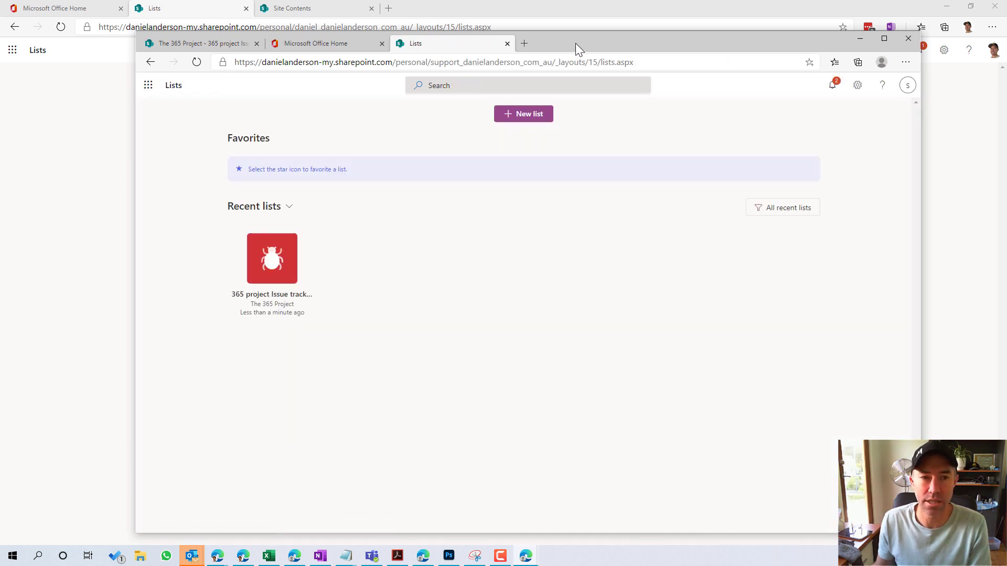
drag(574, 43, 1006, 44)
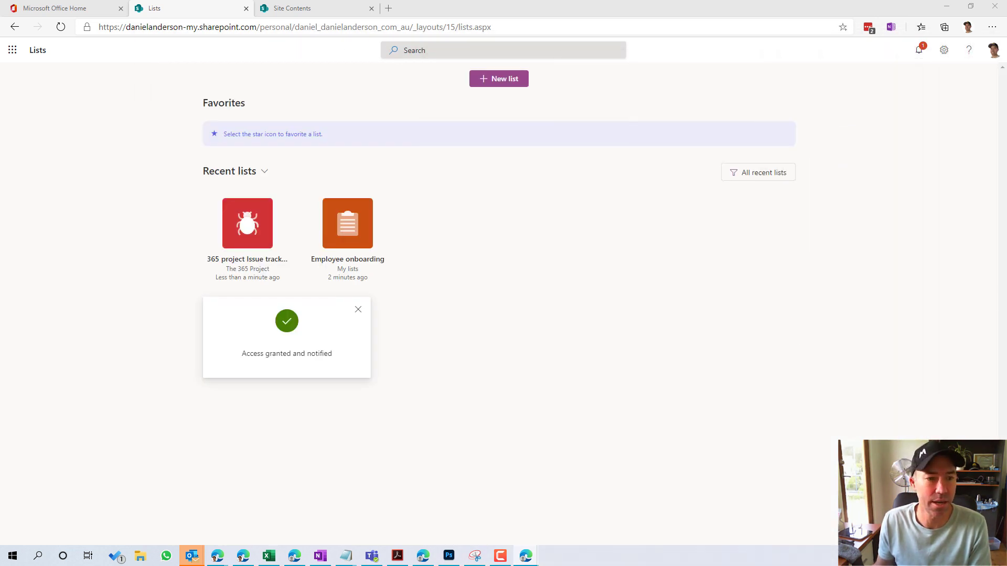
click(719, 425)
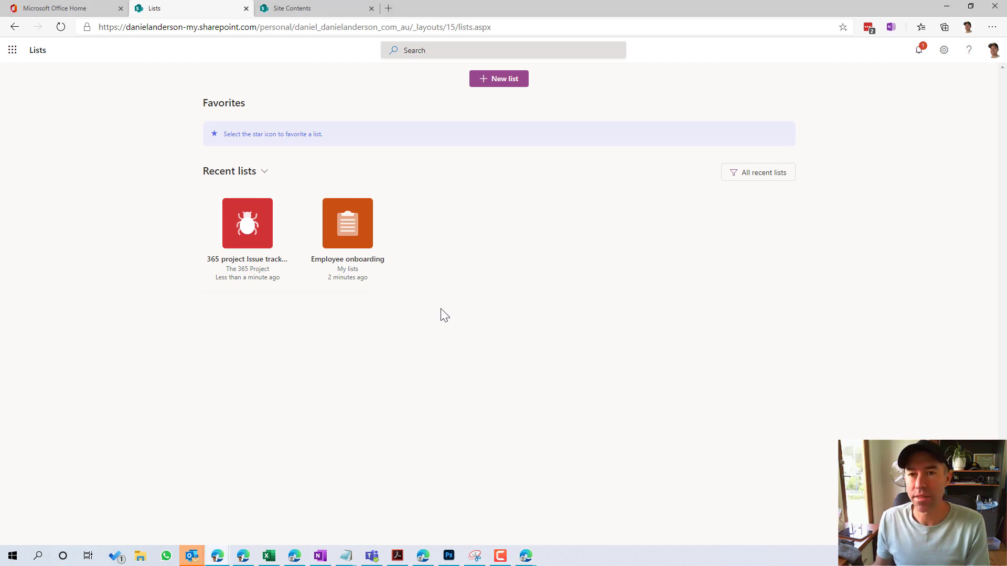